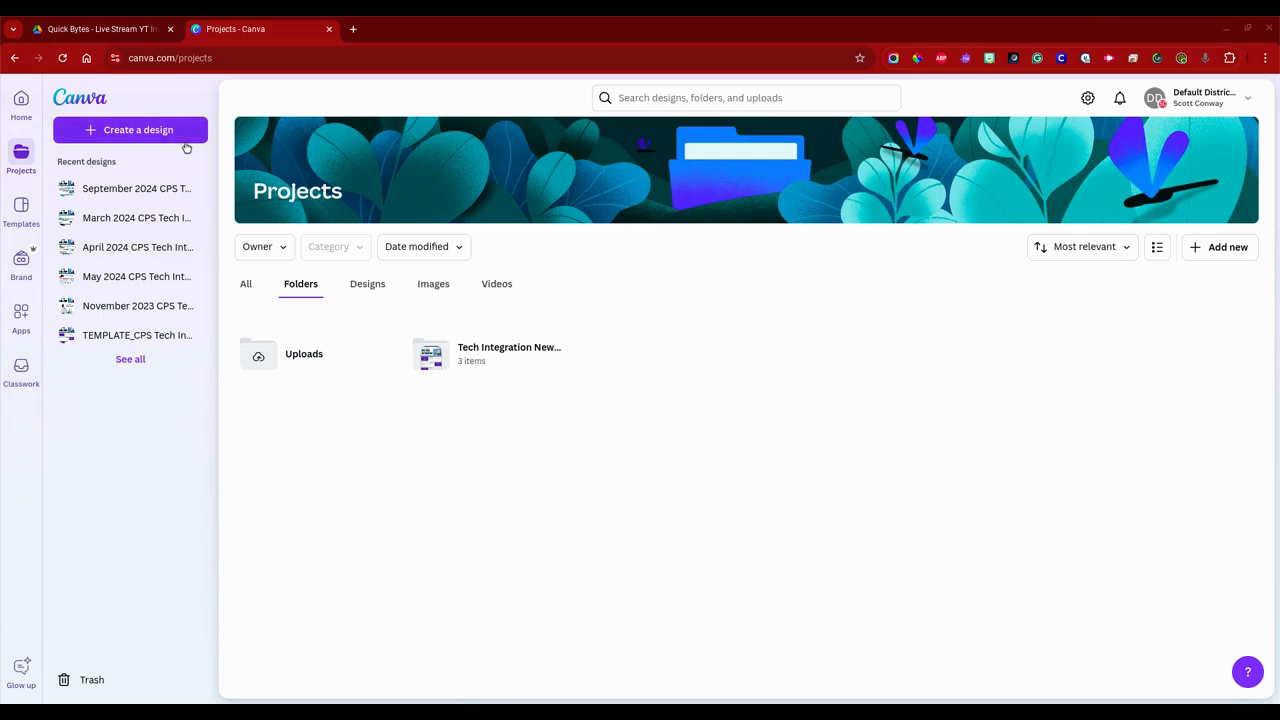
Create a blank Video (1080p) design and open the self-recording studio for it.
click(123, 141)
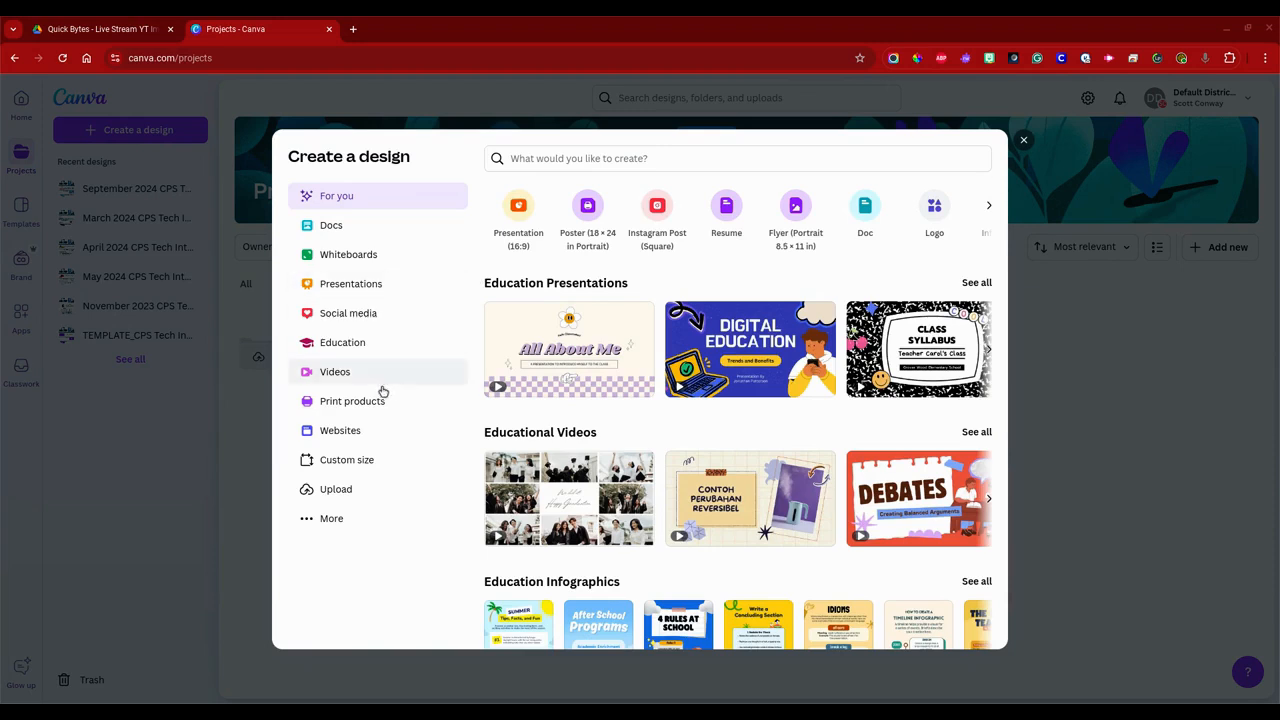
click(339, 384)
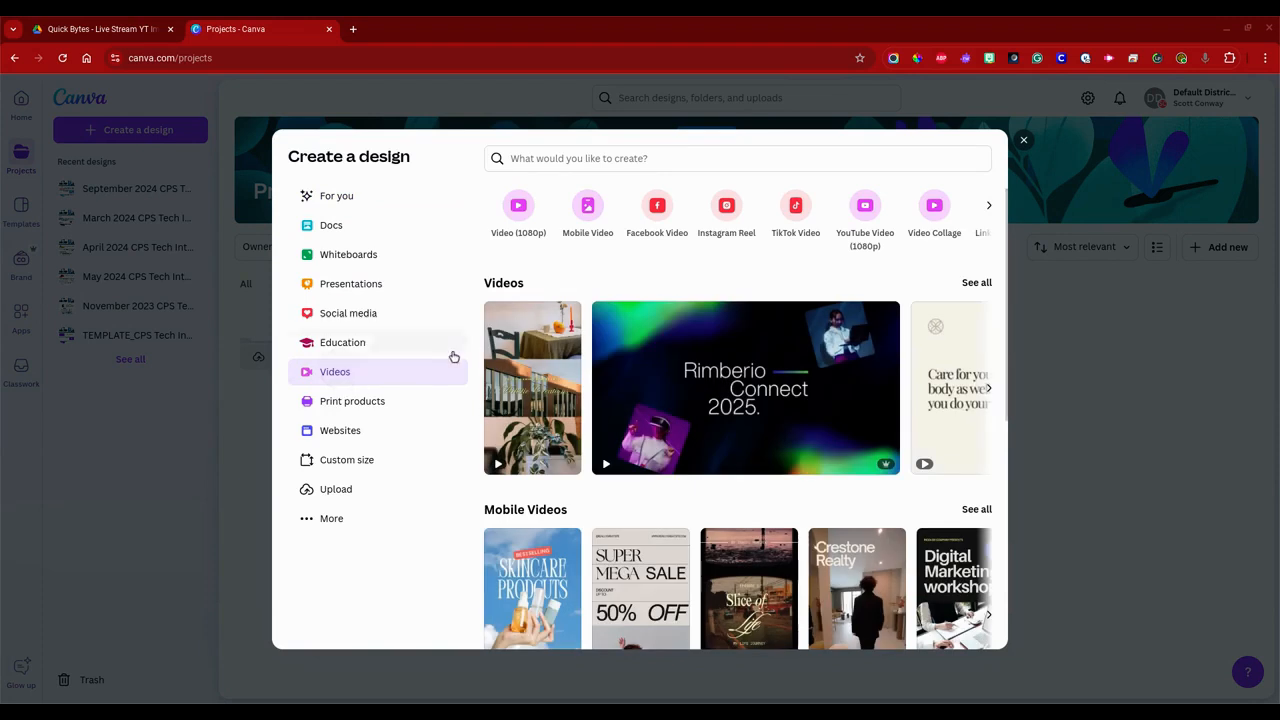
click(519, 207)
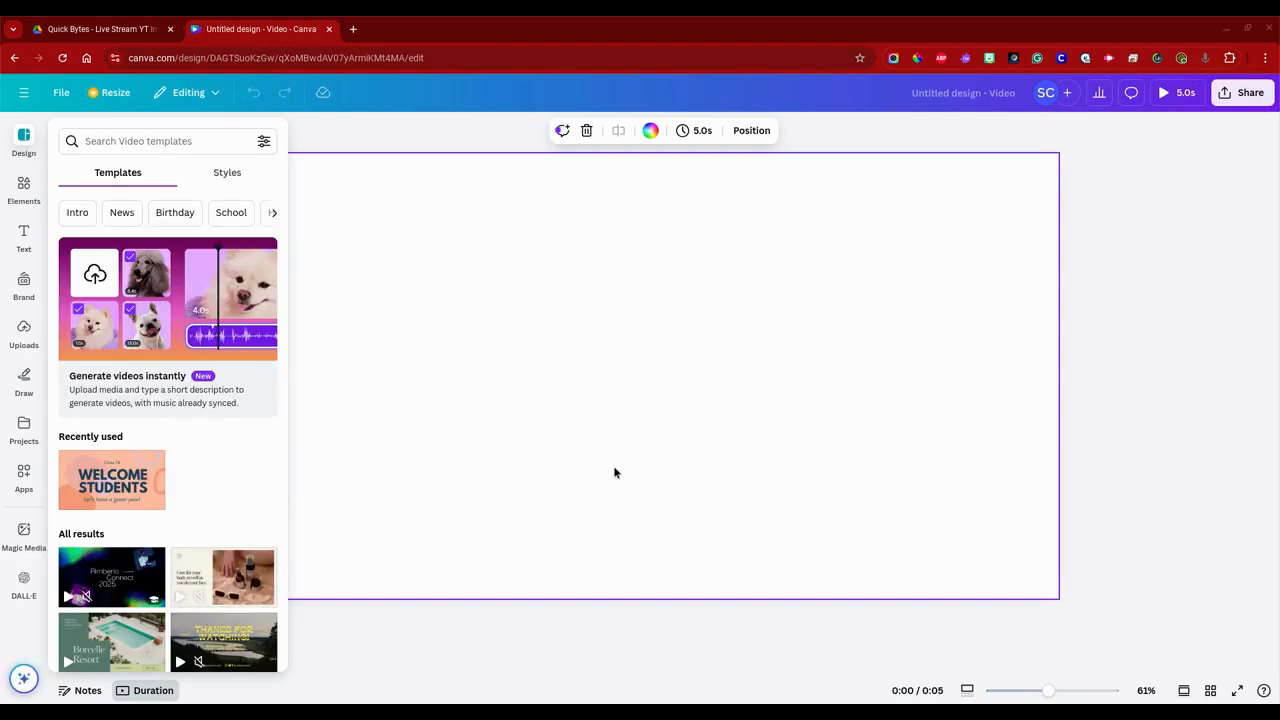
click(23, 340)
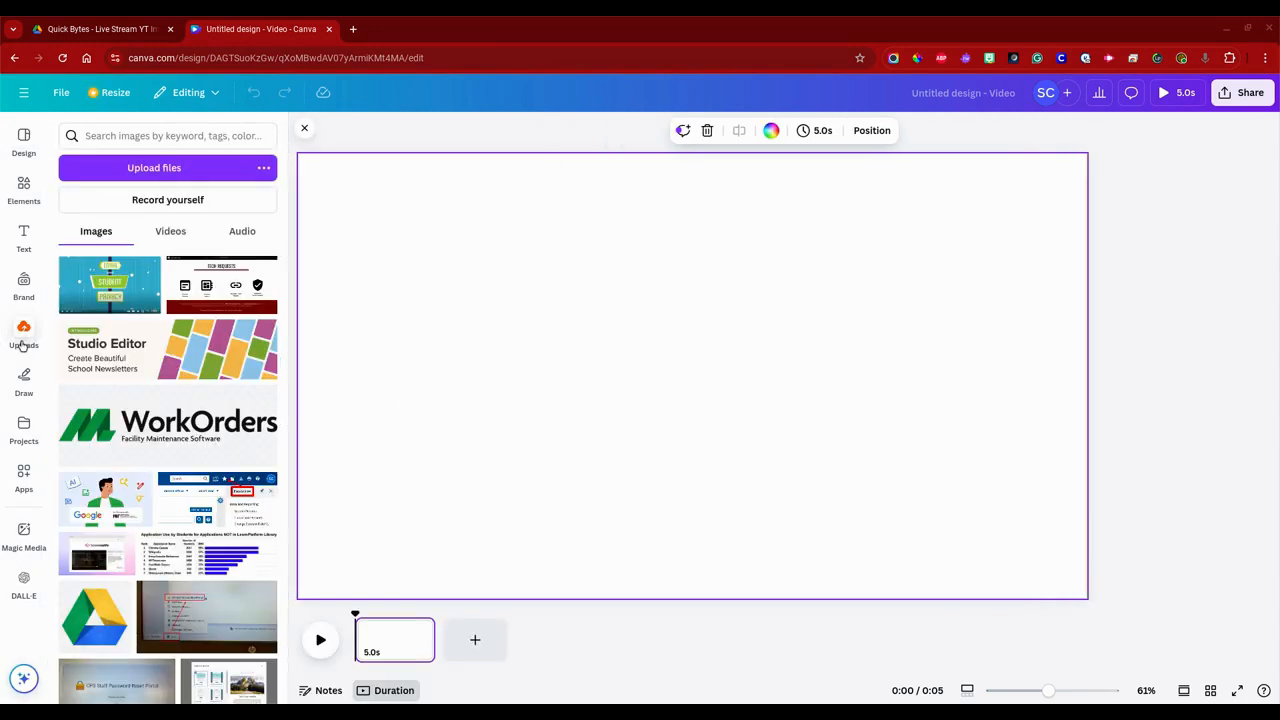
click(165, 202)
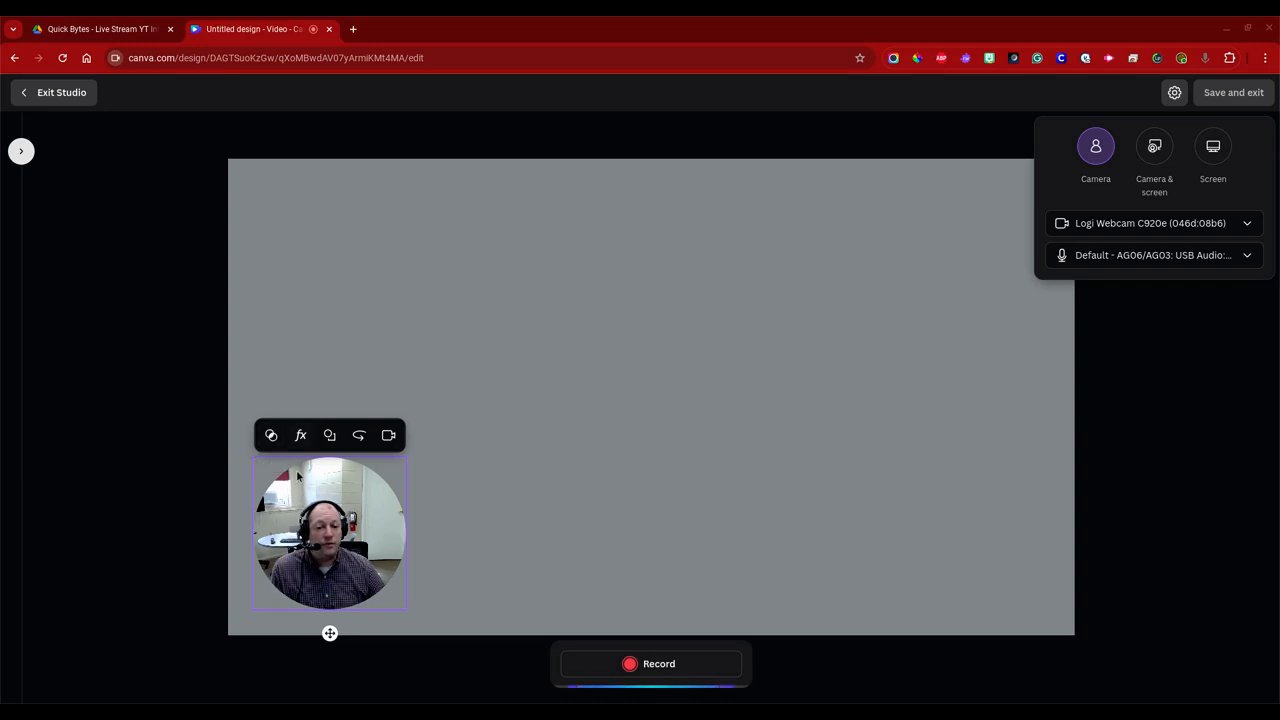
Turn off the camera and move its round placeholder to the lower-right corner of the recording canvas.
click(389, 440)
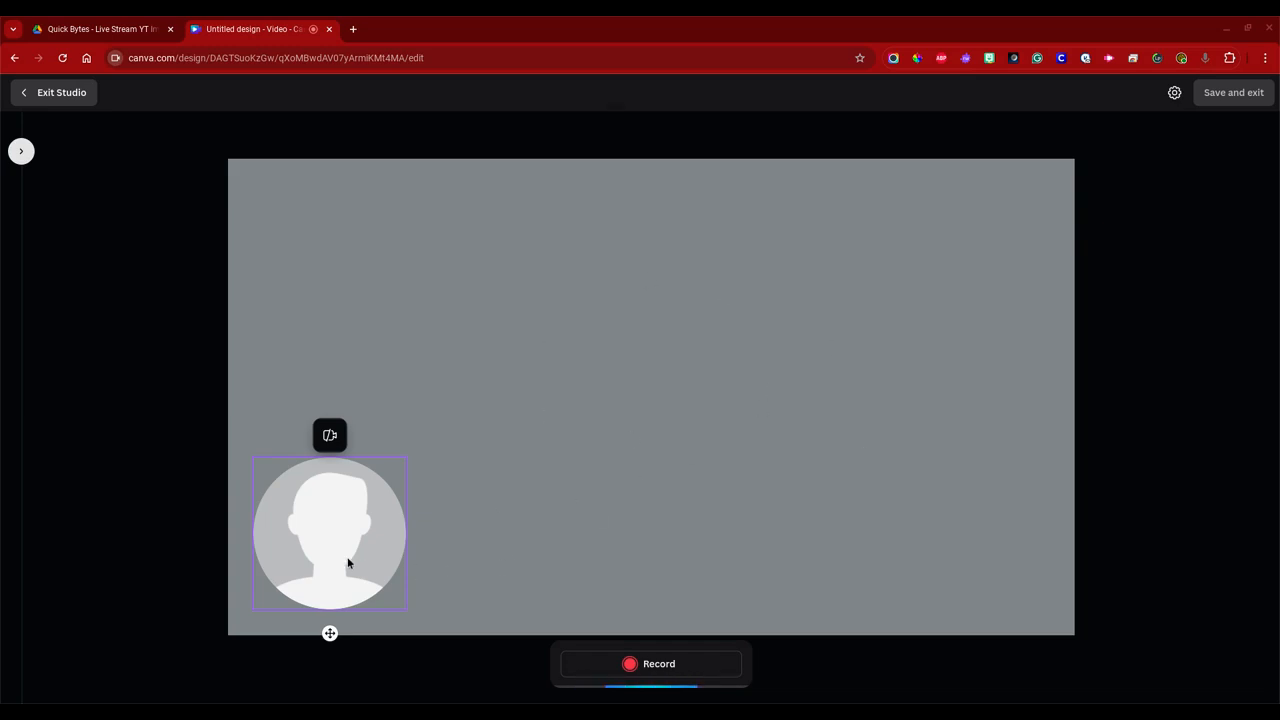
drag(340, 567, 1023, 555)
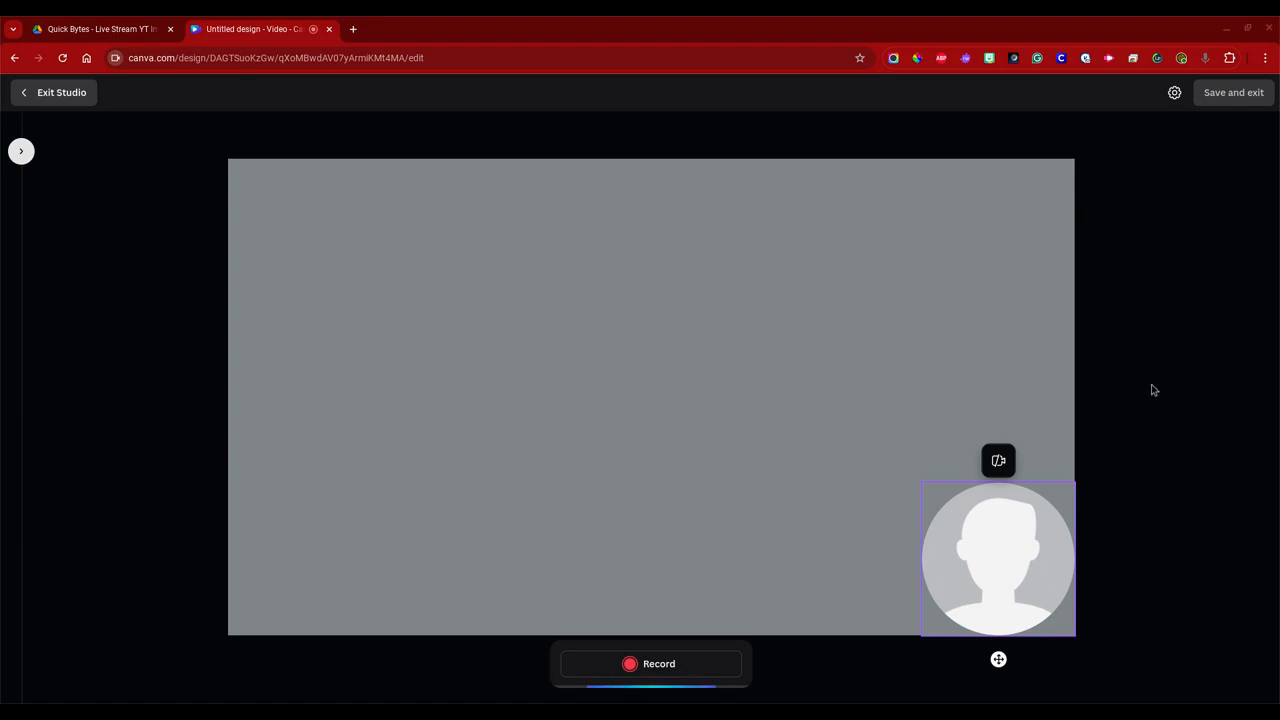
Set the recording source to Screen and share the entire G276HL display.
click(1175, 93)
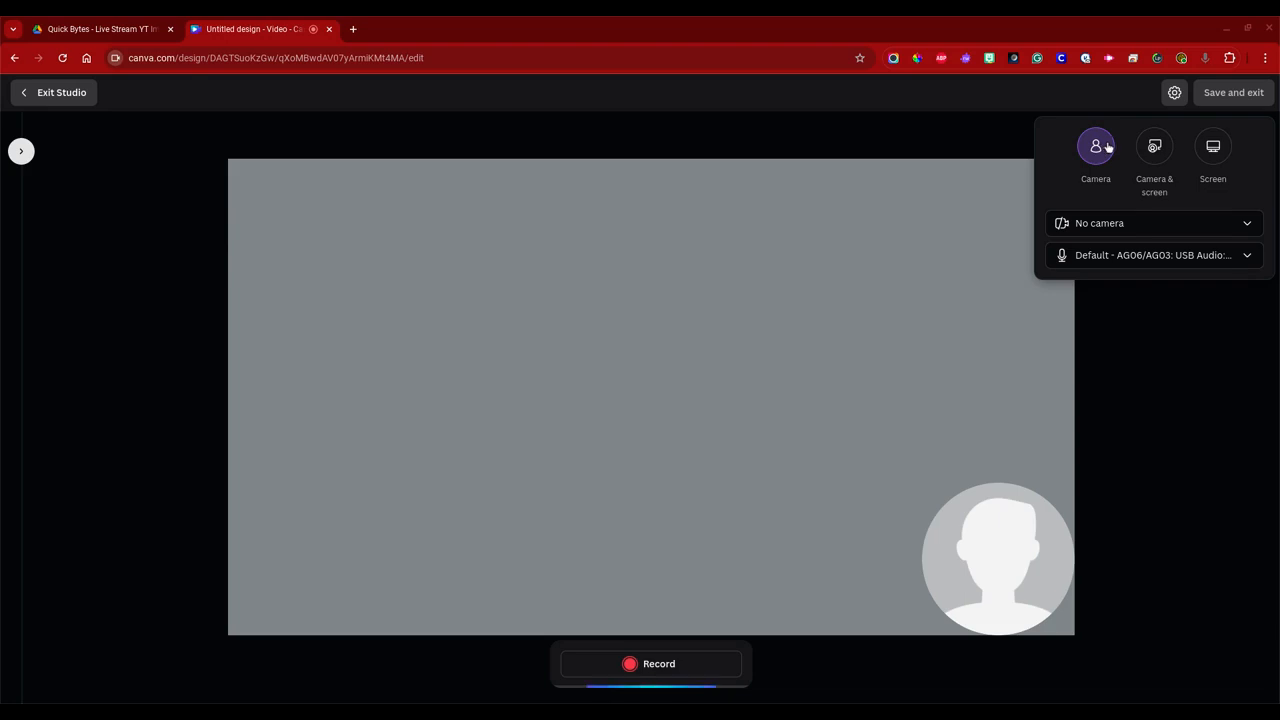
click(1216, 156)
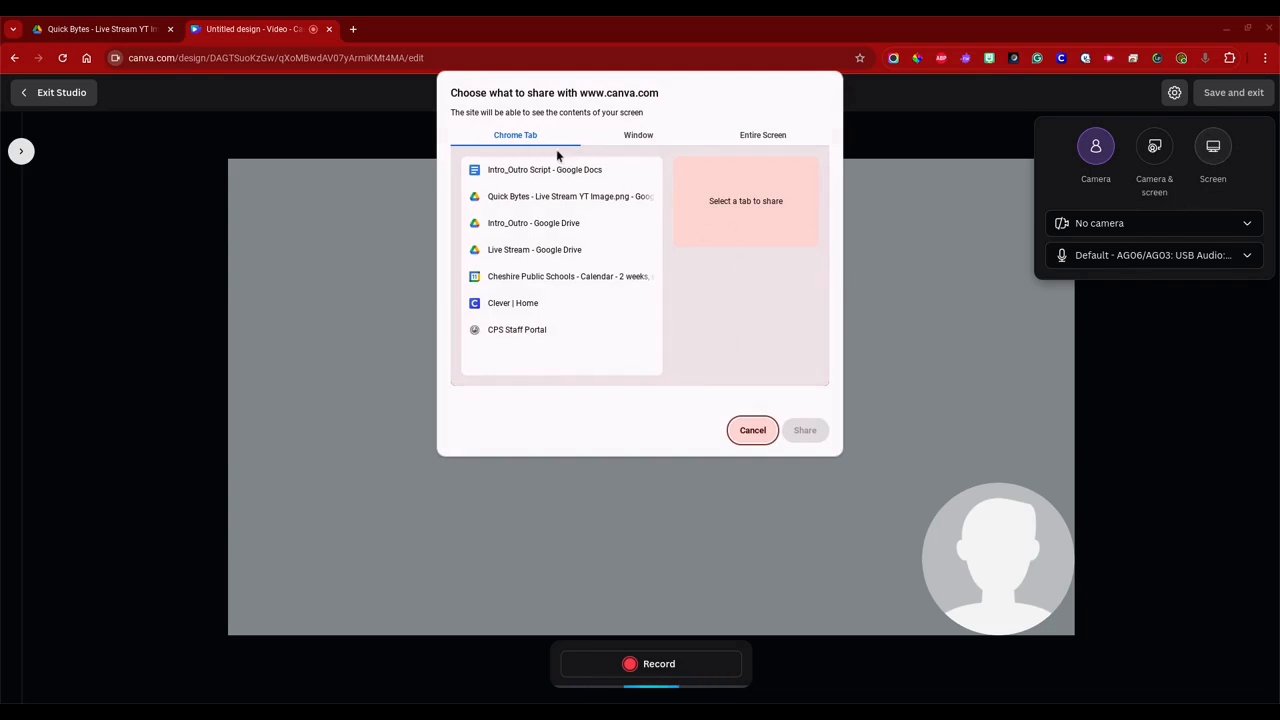
click(640, 137)
click(756, 136)
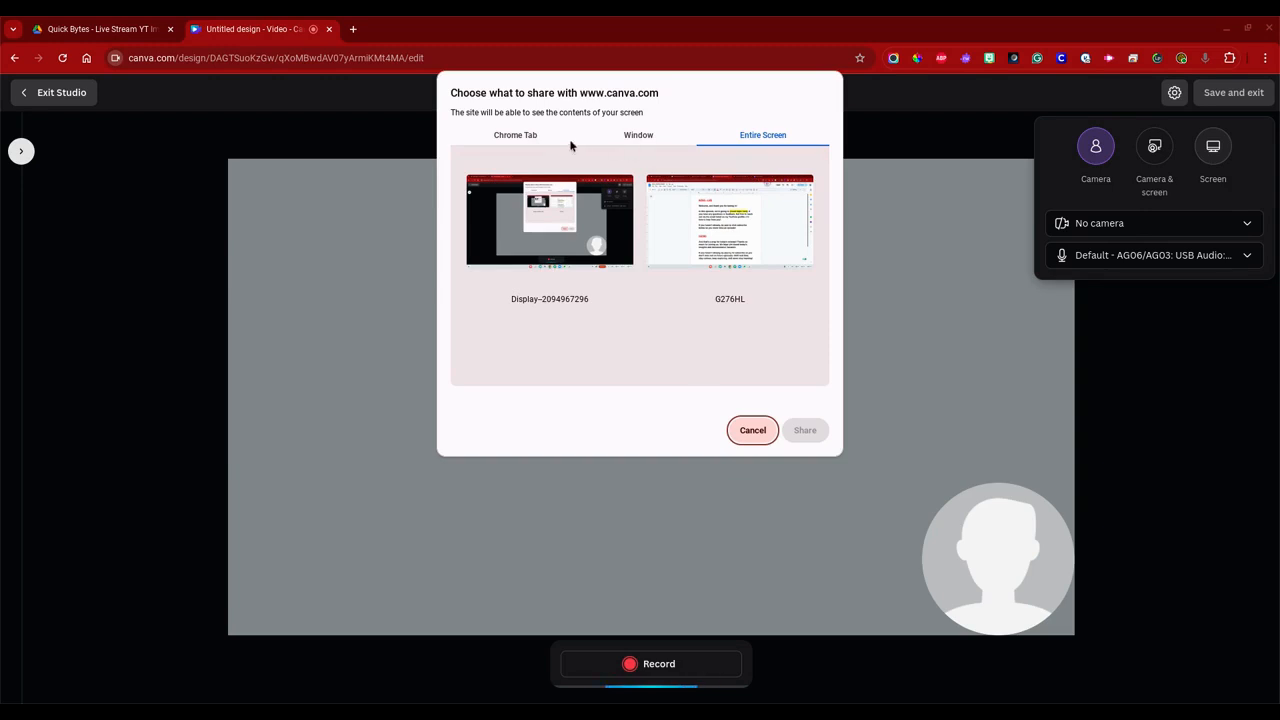
click(525, 136)
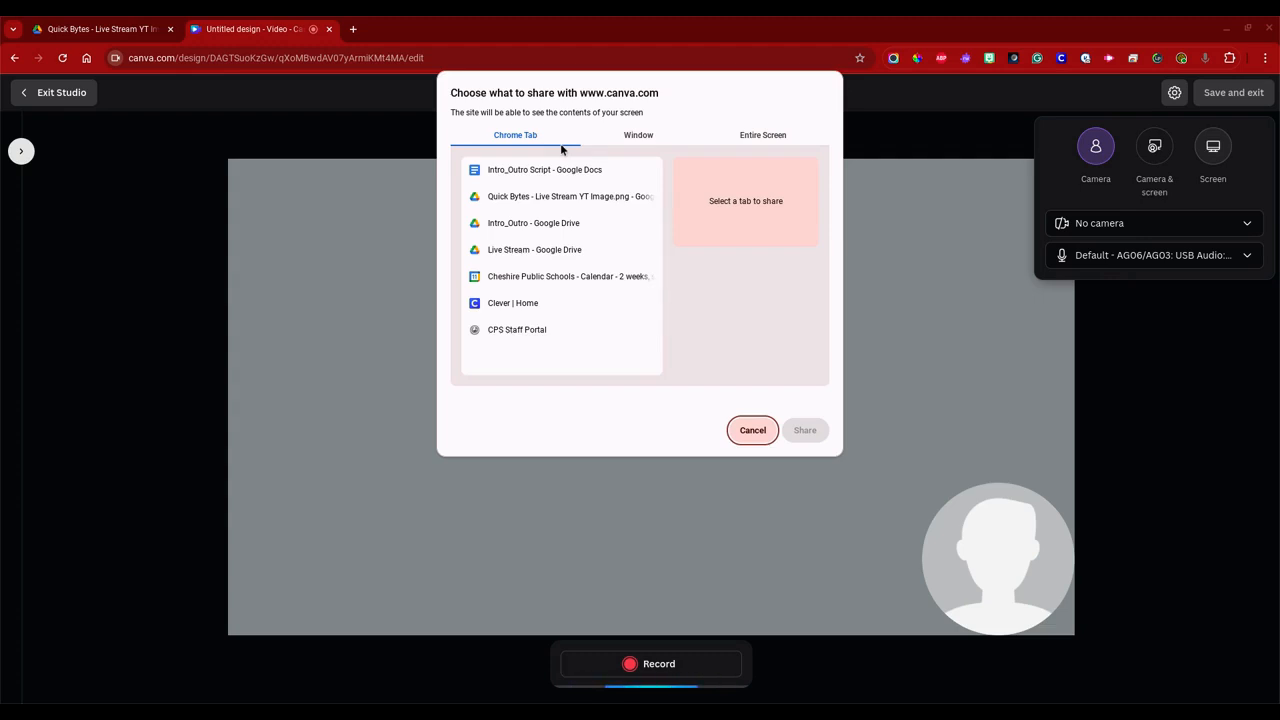
click(617, 138)
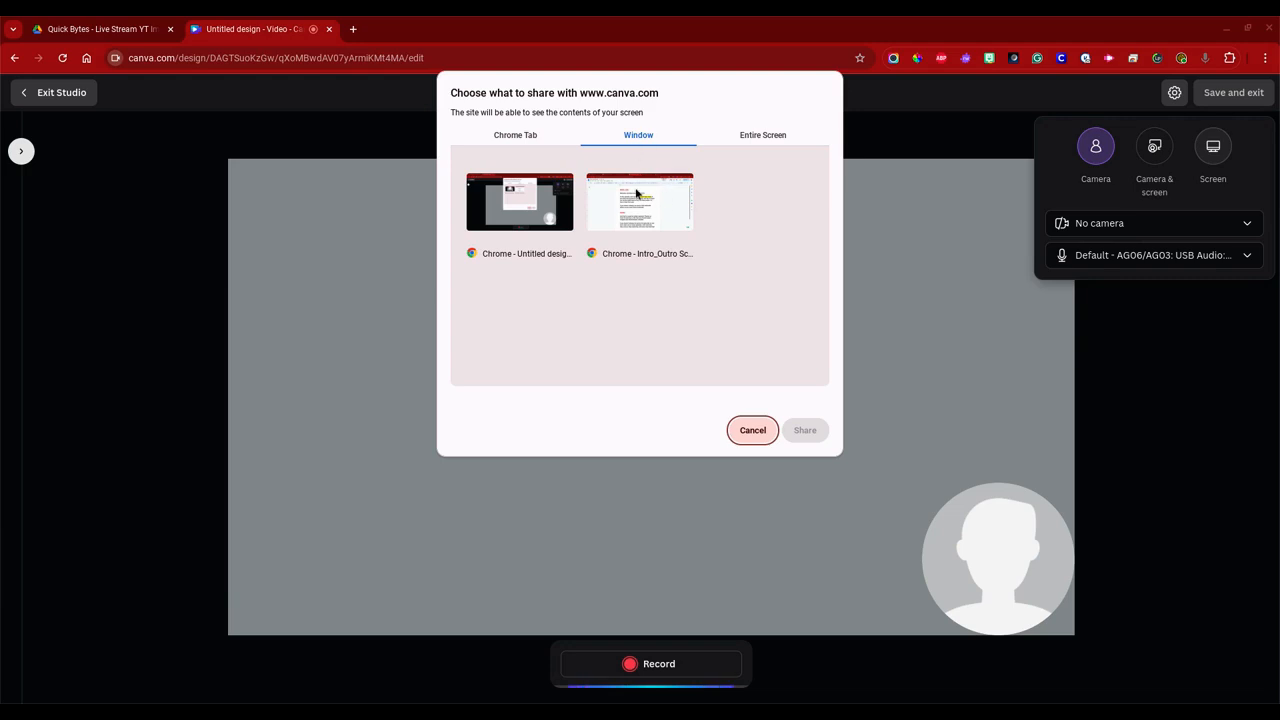
click(755, 134)
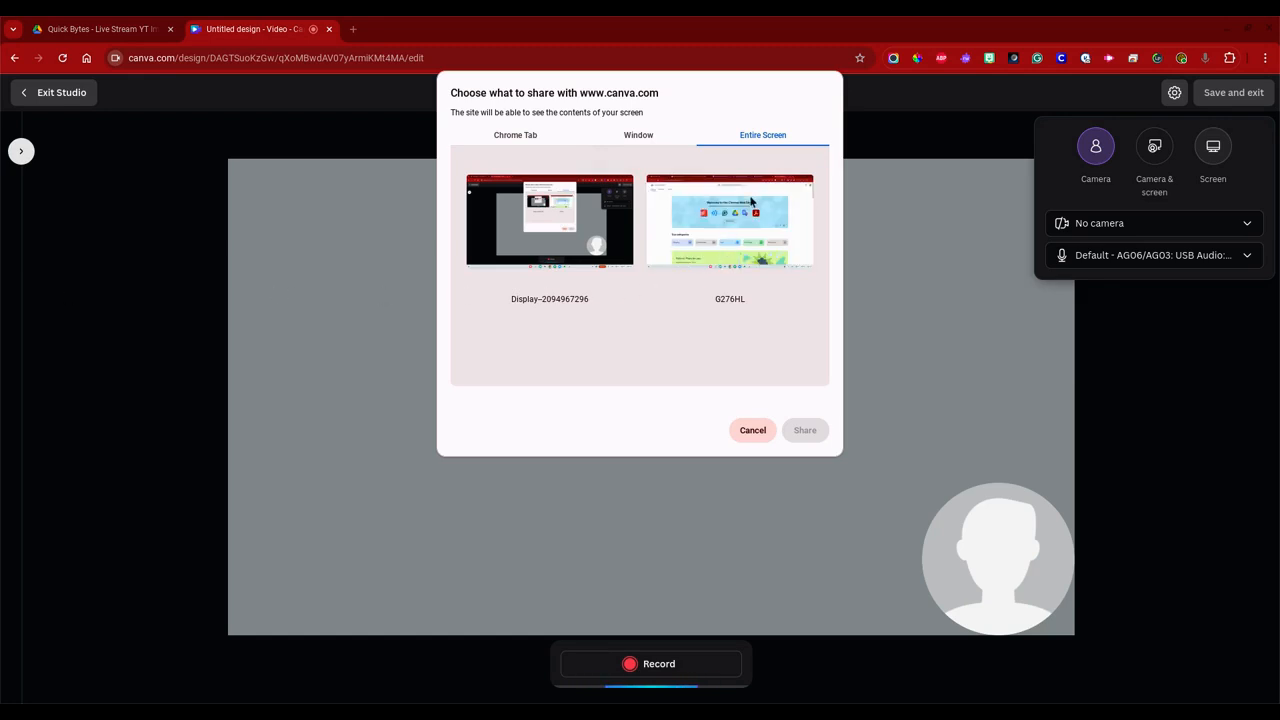
click(766, 226)
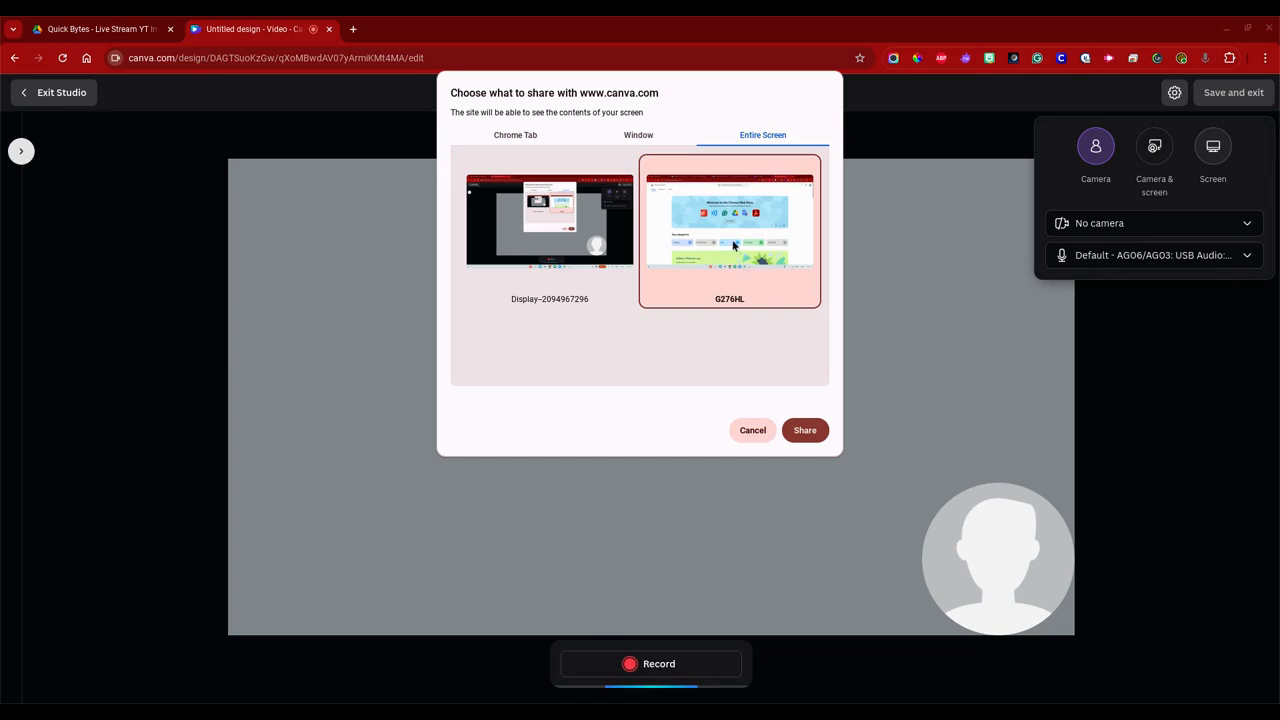
click(806, 438)
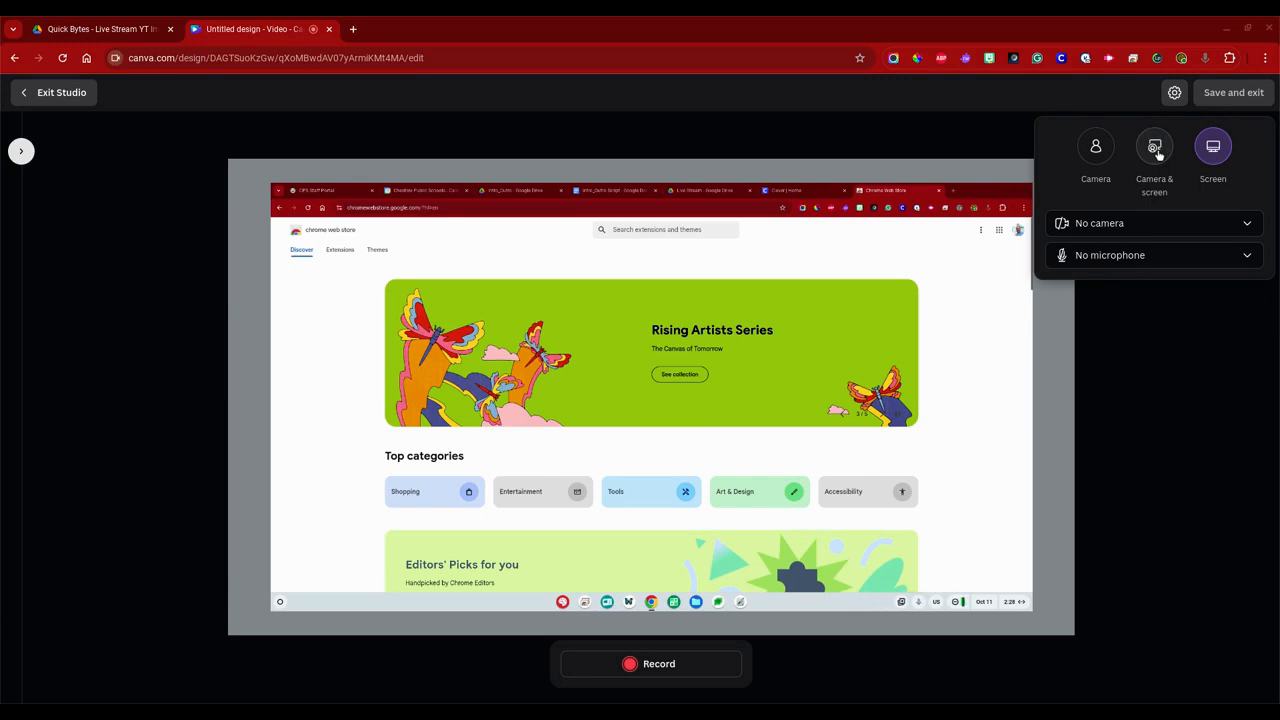
Switch the recording mode to Camera & screen, keeping the existing screen share, and set the camera to No camera.
click(1155, 148)
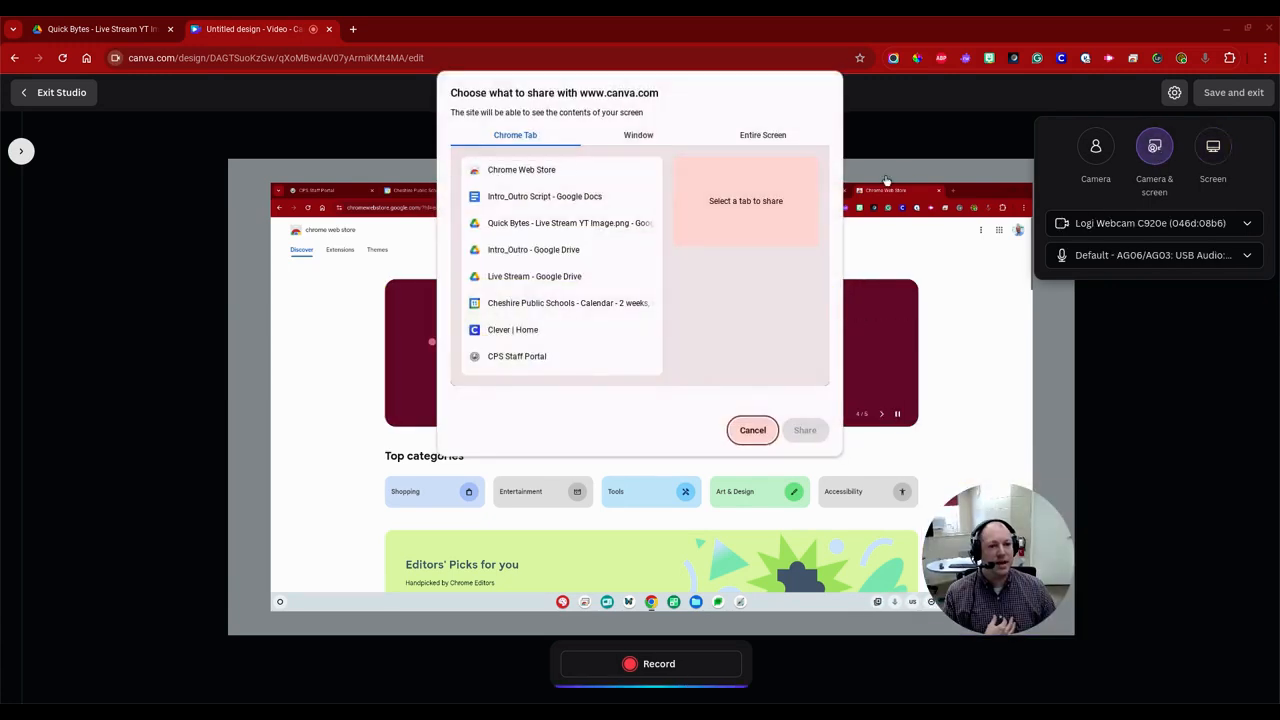
click(742, 432)
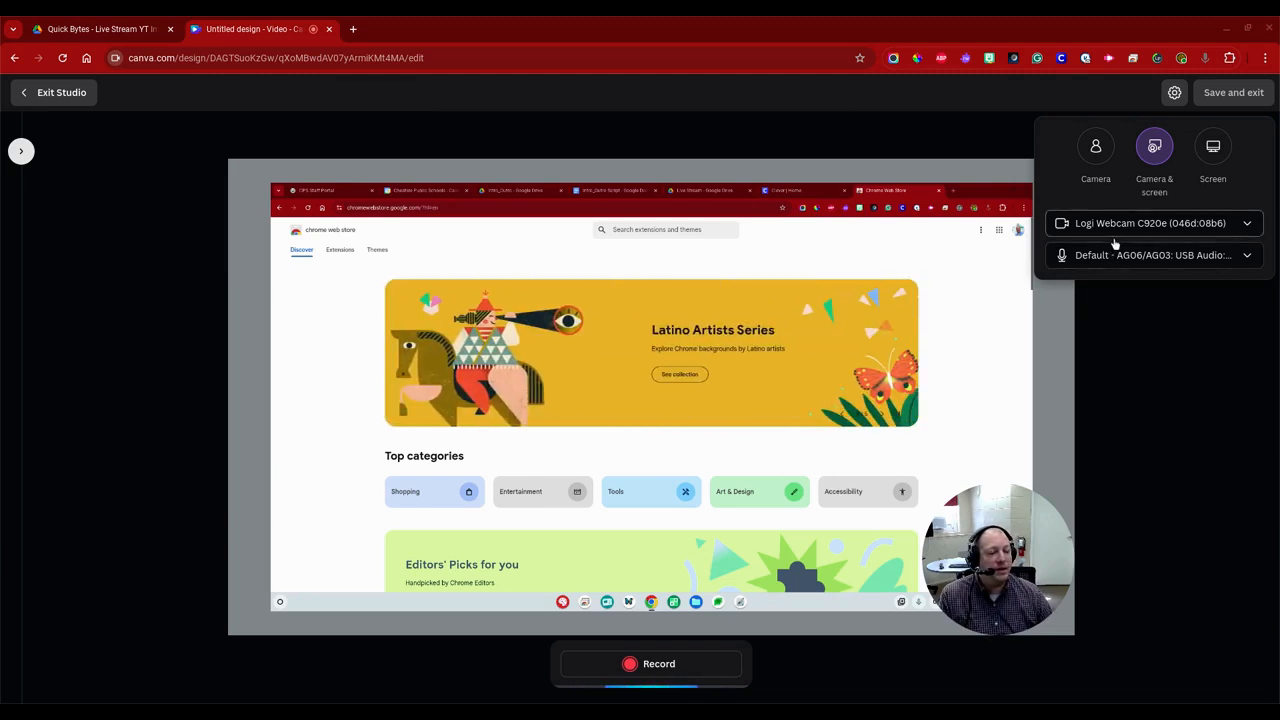
click(1172, 228)
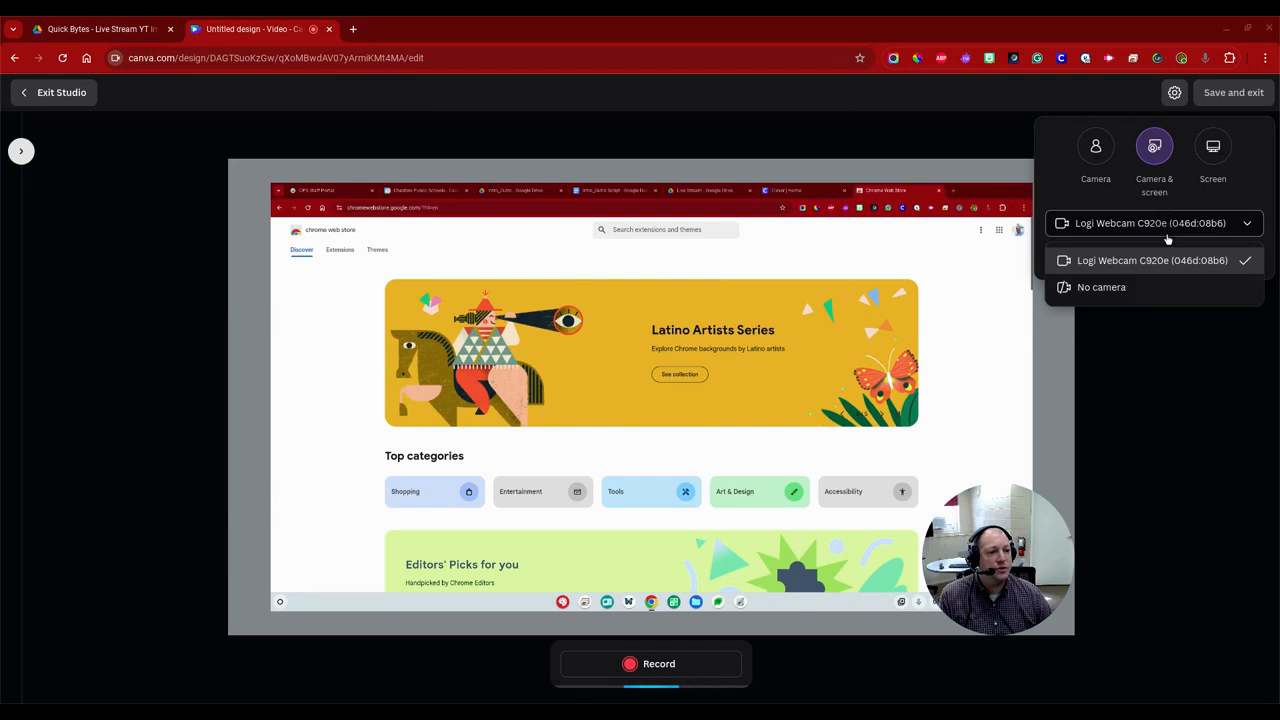
click(1131, 292)
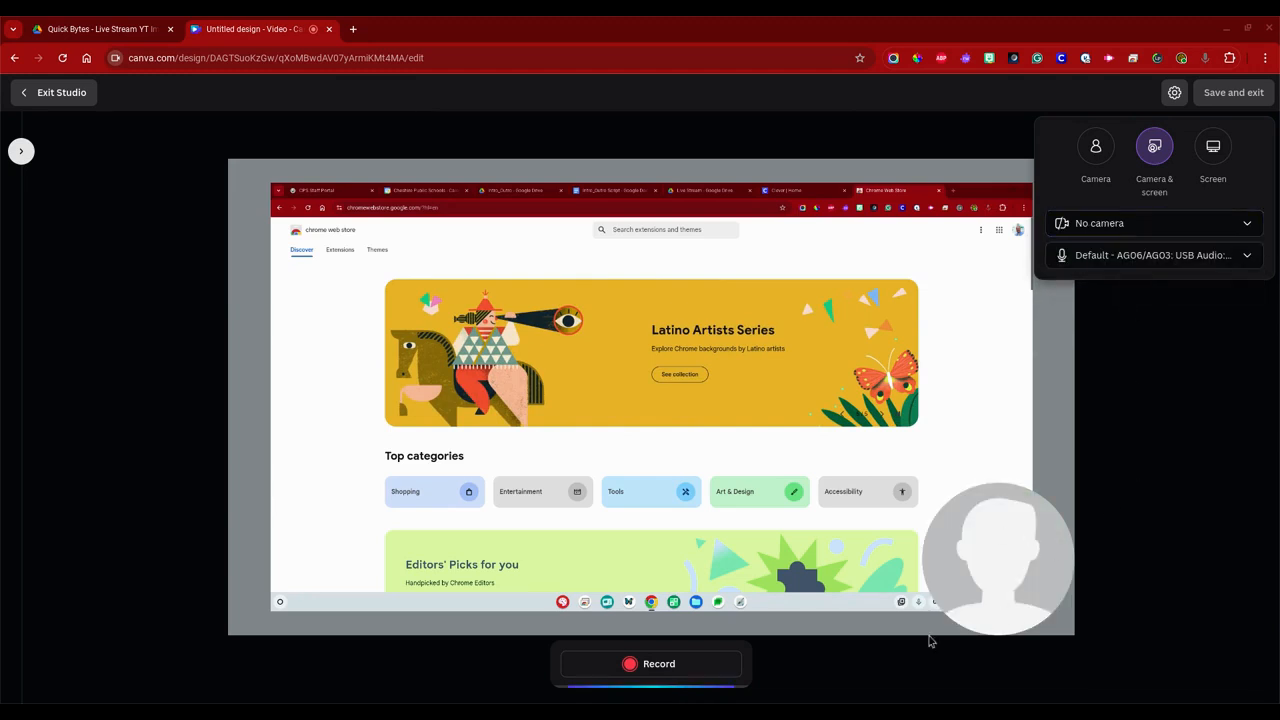
drag(996, 590, 1018, 628)
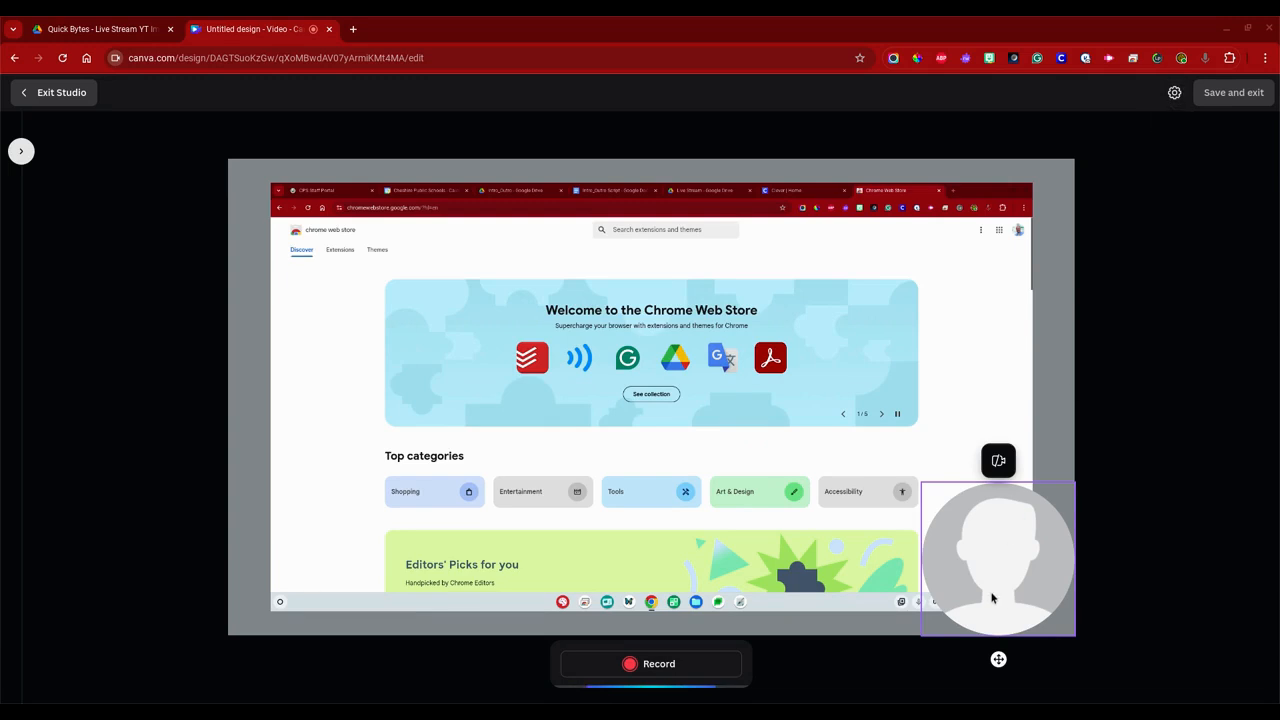
click(1174, 93)
click(1174, 93)
click(1174, 93)
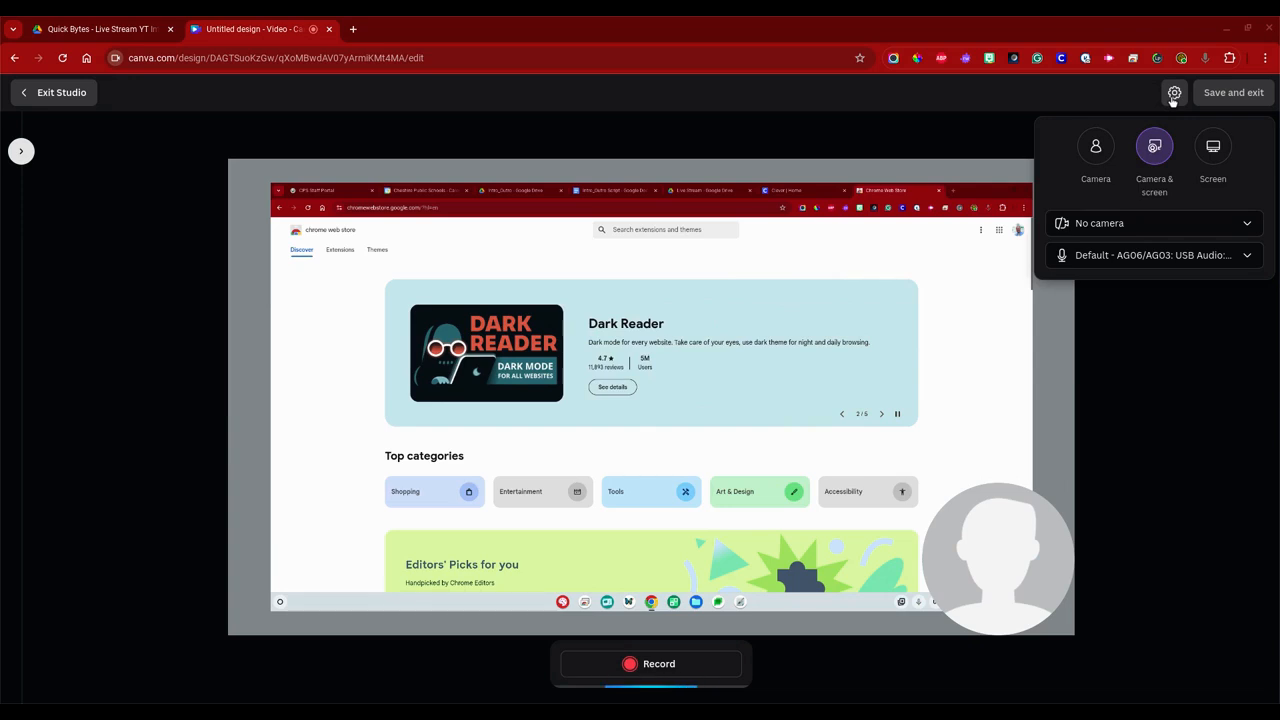
click(1173, 97)
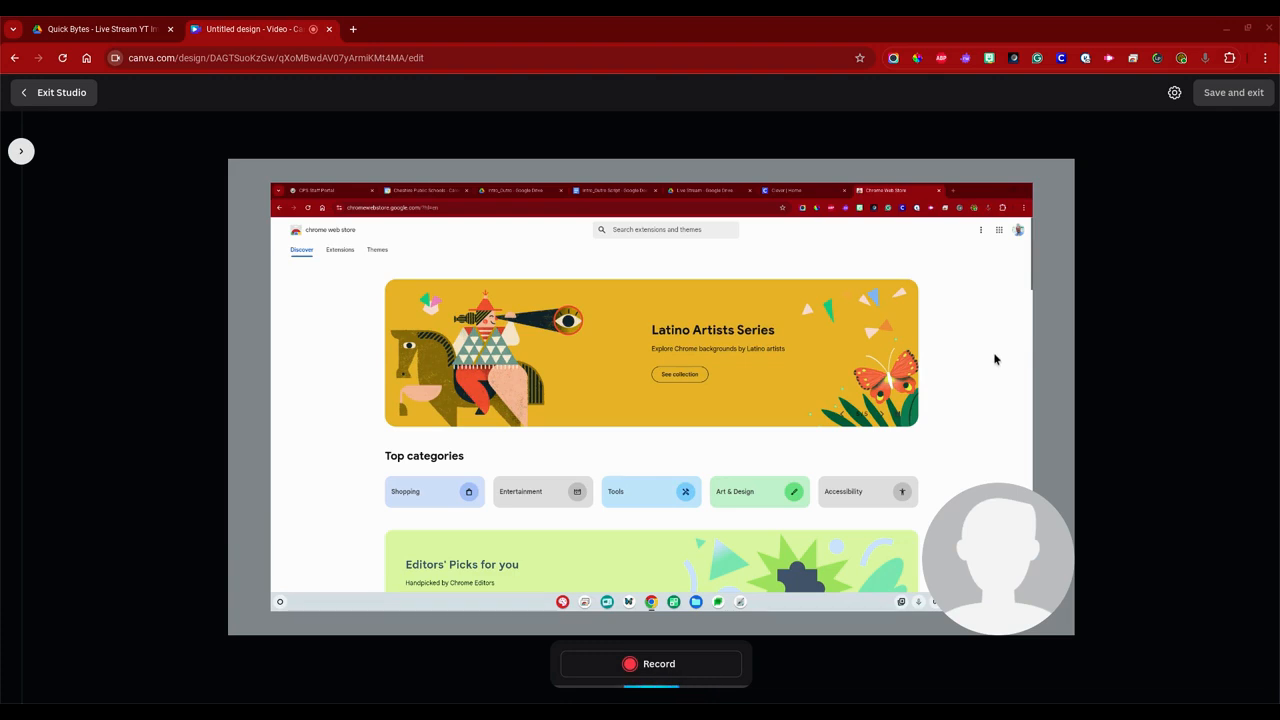
Record a short clip of the shared display while scrolling through the Chrome Web Store page, and finish the recording.
click(670, 668)
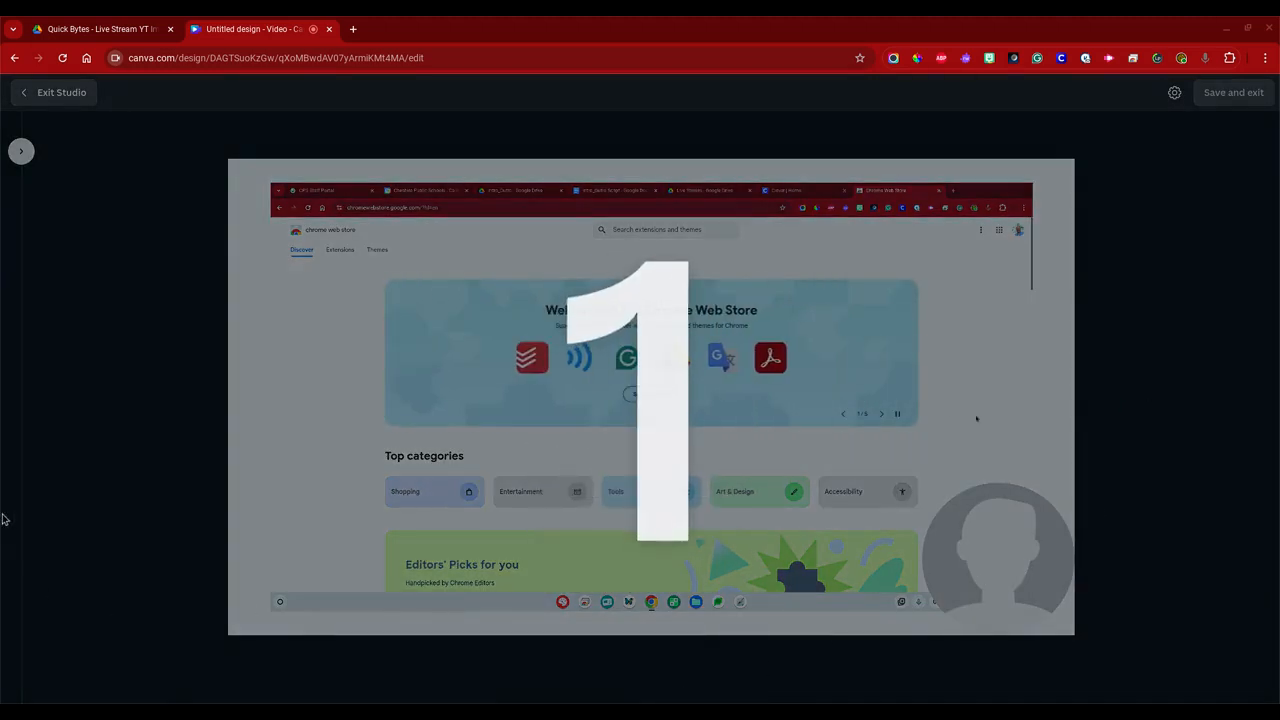
scroll(792, 428, down, 5)
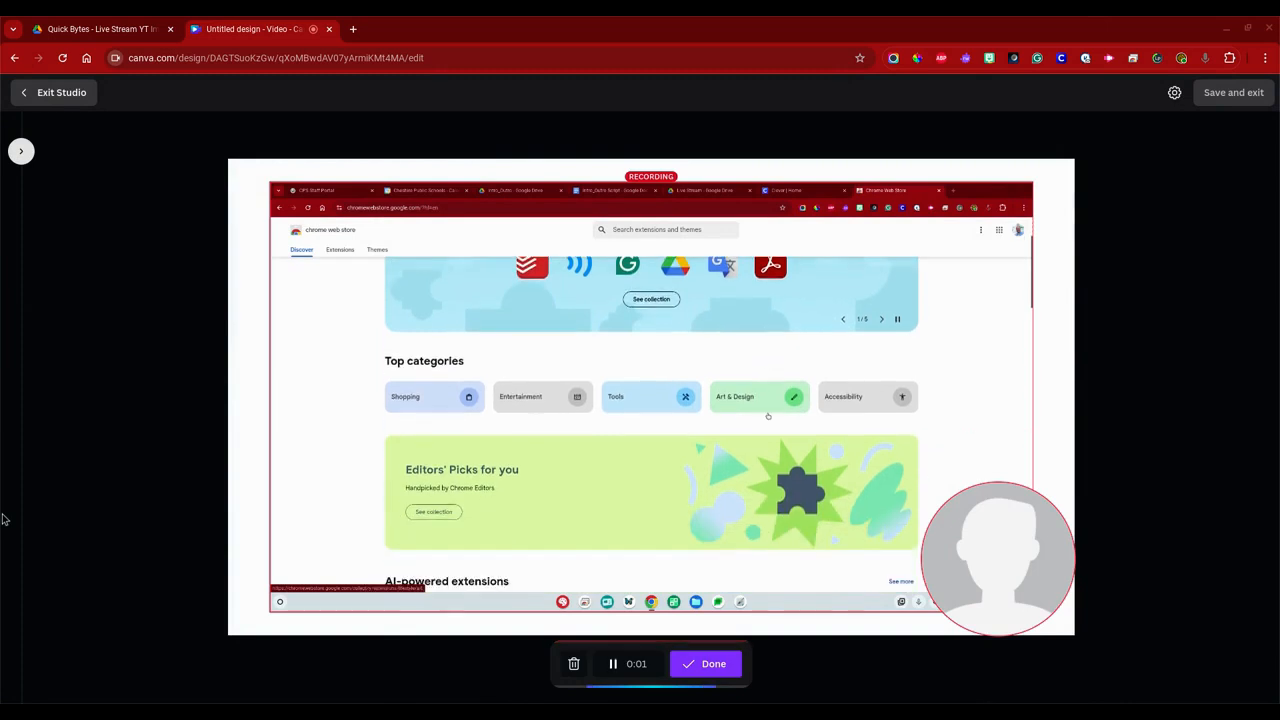
scroll(772, 416, down, 5)
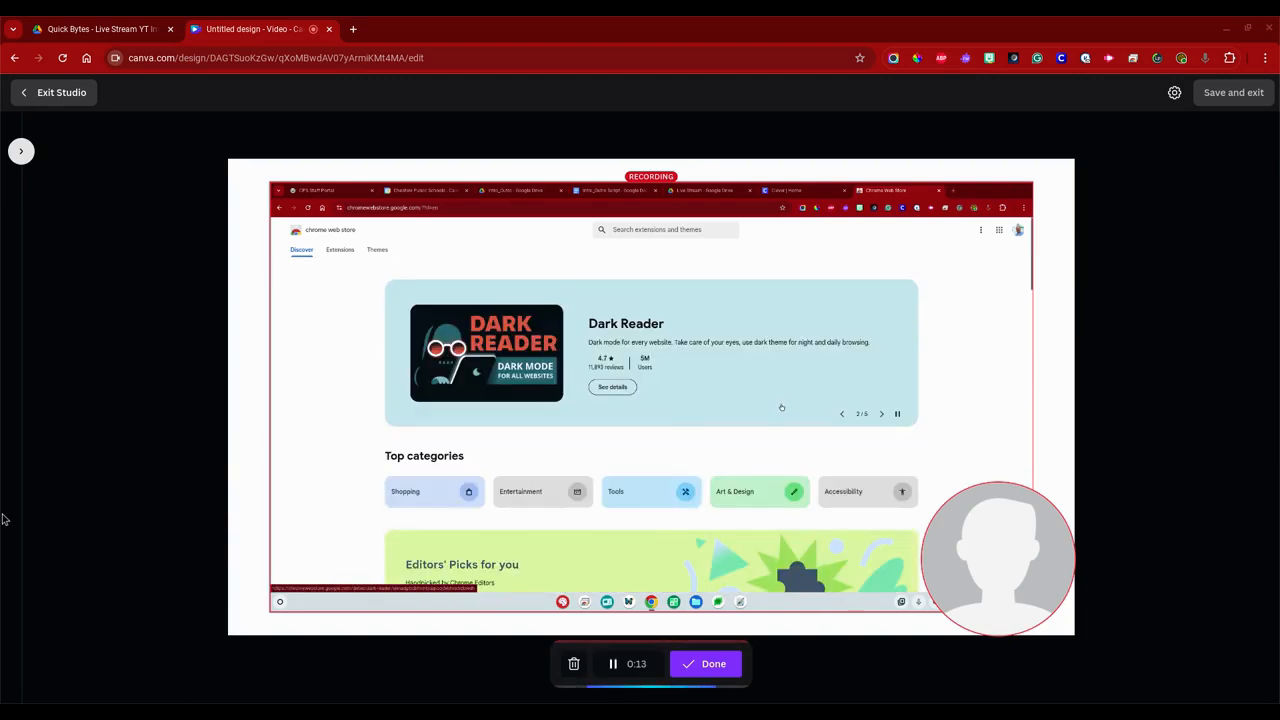
click(705, 682)
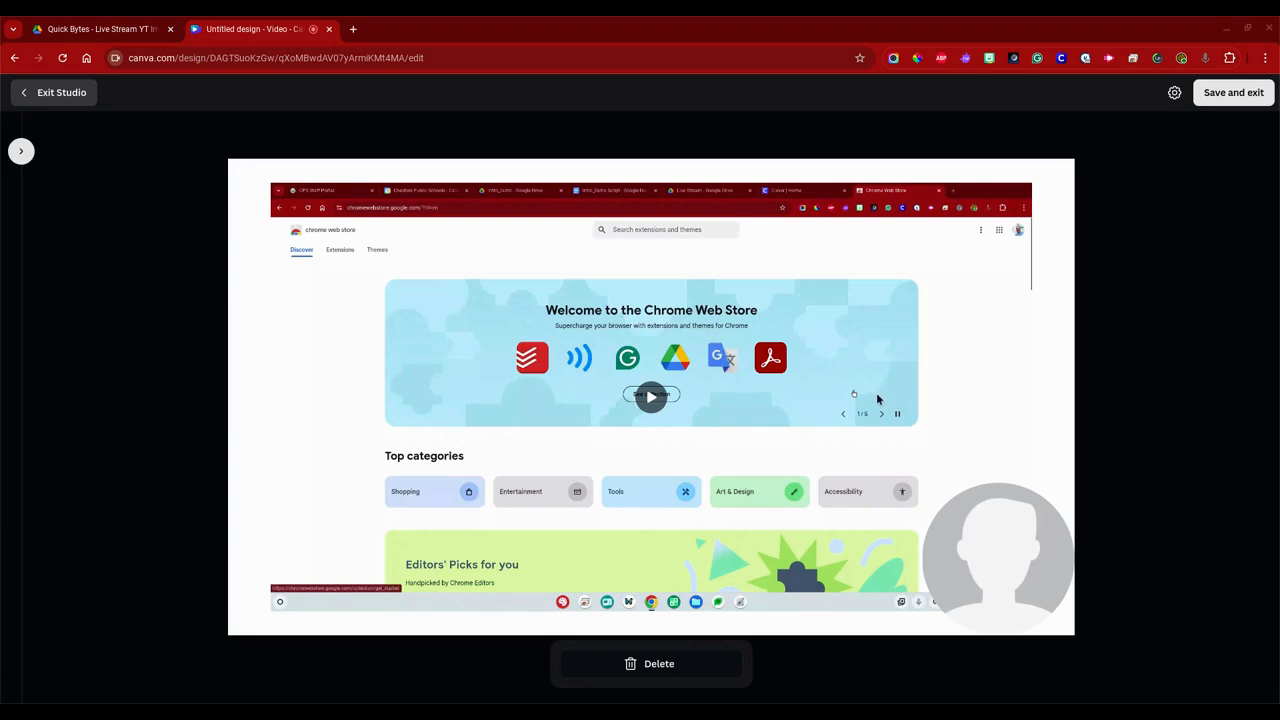
Play back part of the recording, pause it, and save it into the video design.
click(652, 418)
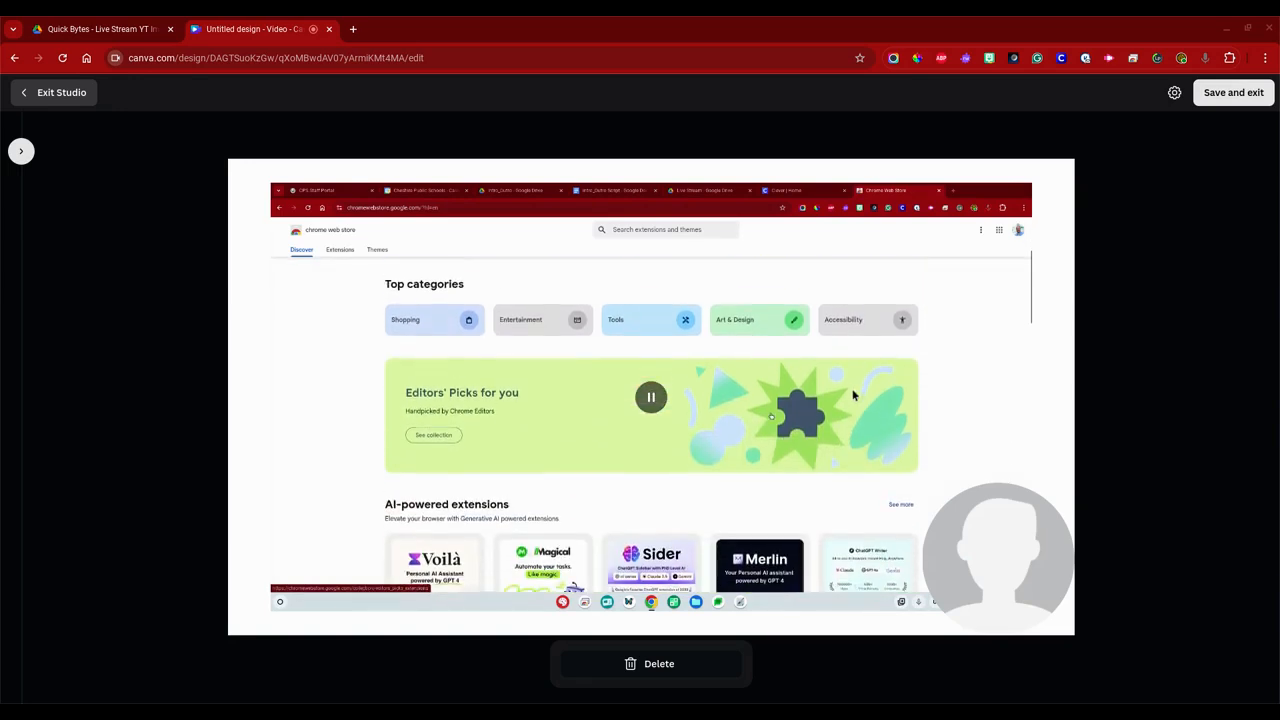
click(655, 418)
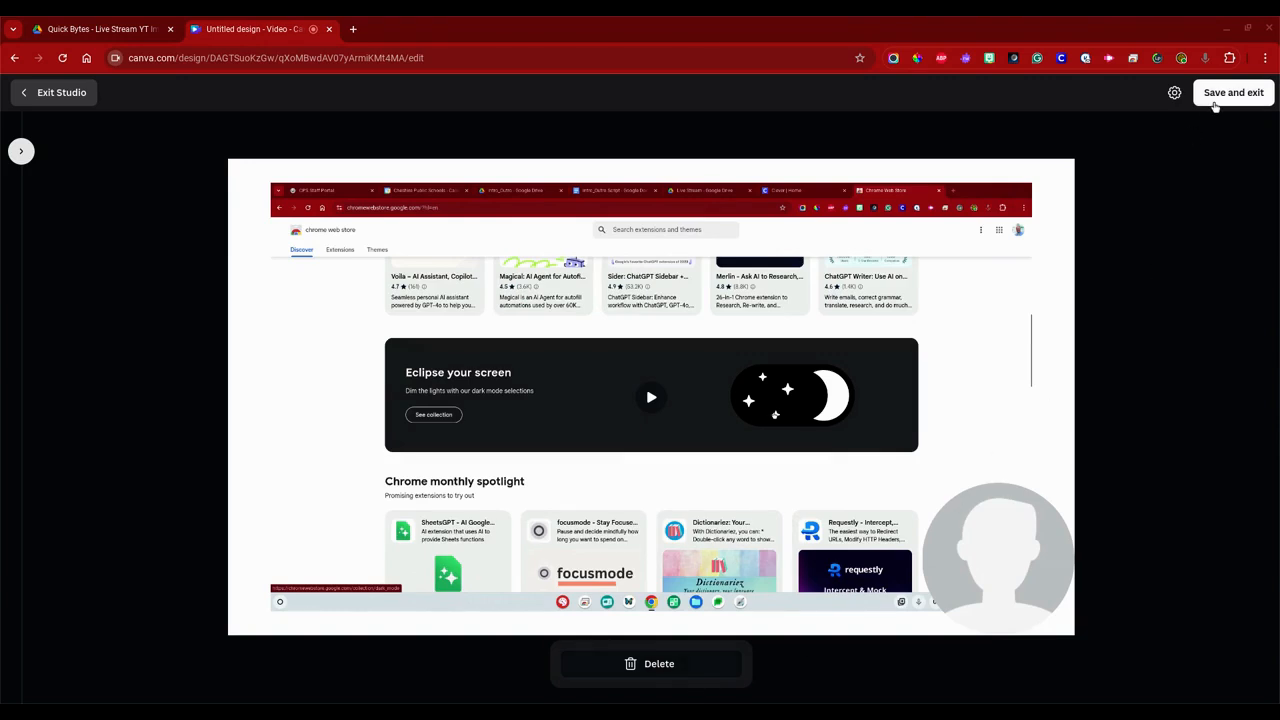
click(1214, 100)
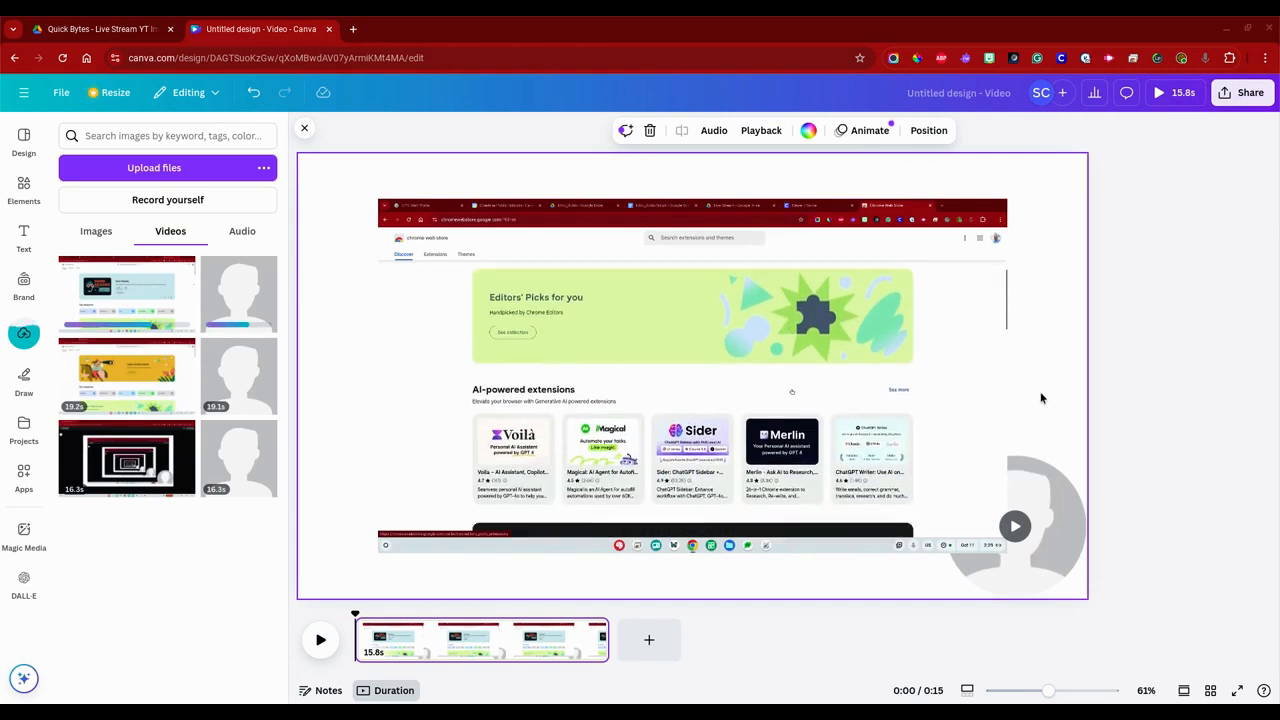
Open the trim controls of the screen recording on the page and close them without trimming the clip.
mouse_move(974, 391)
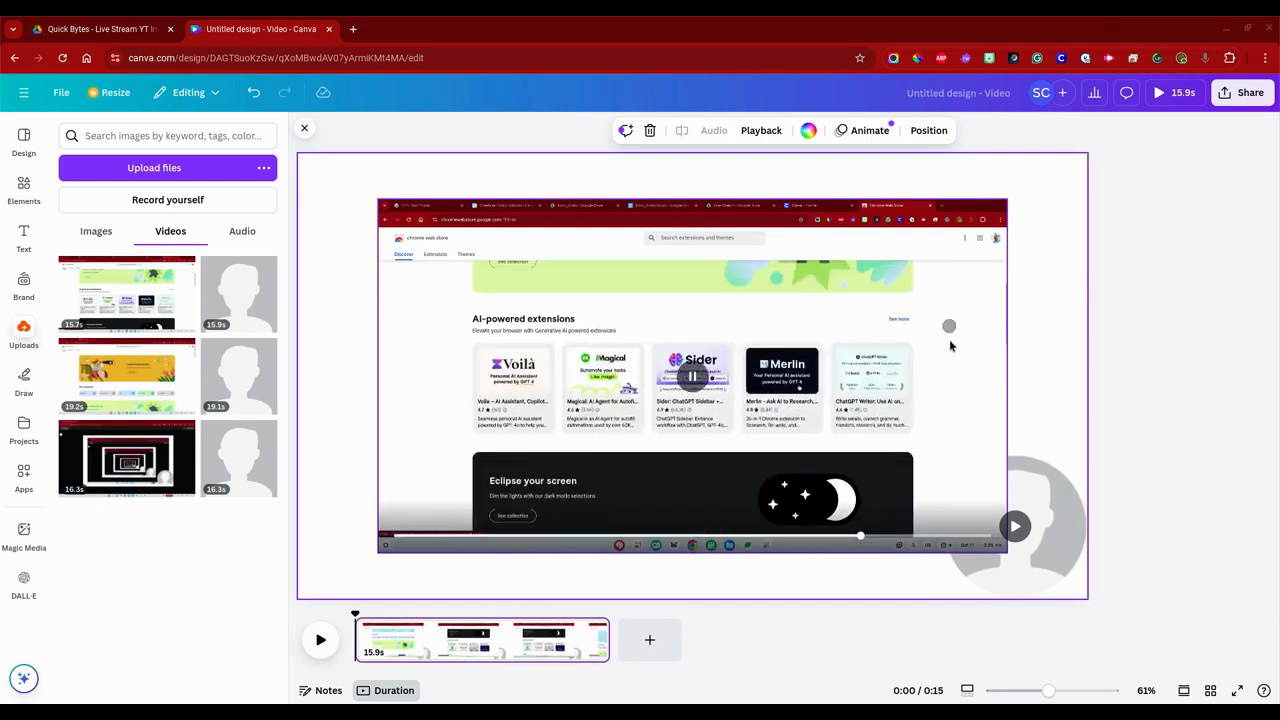
click(951, 339)
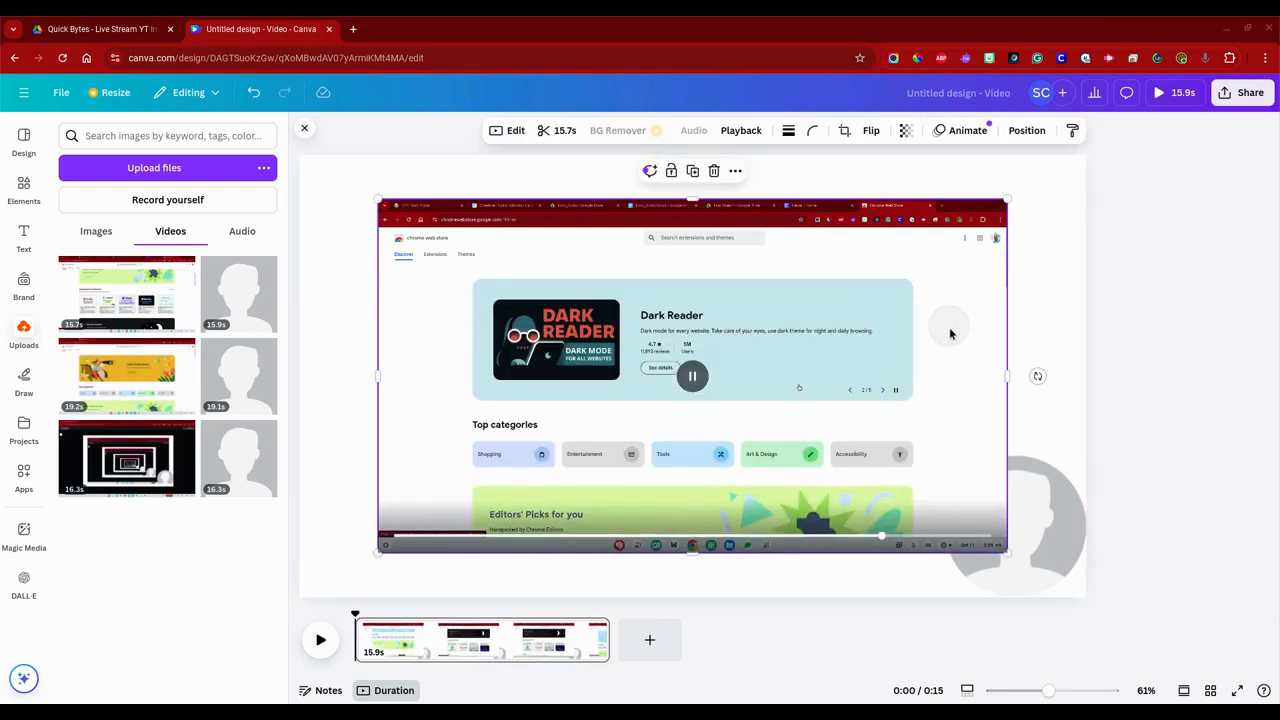
click(562, 145)
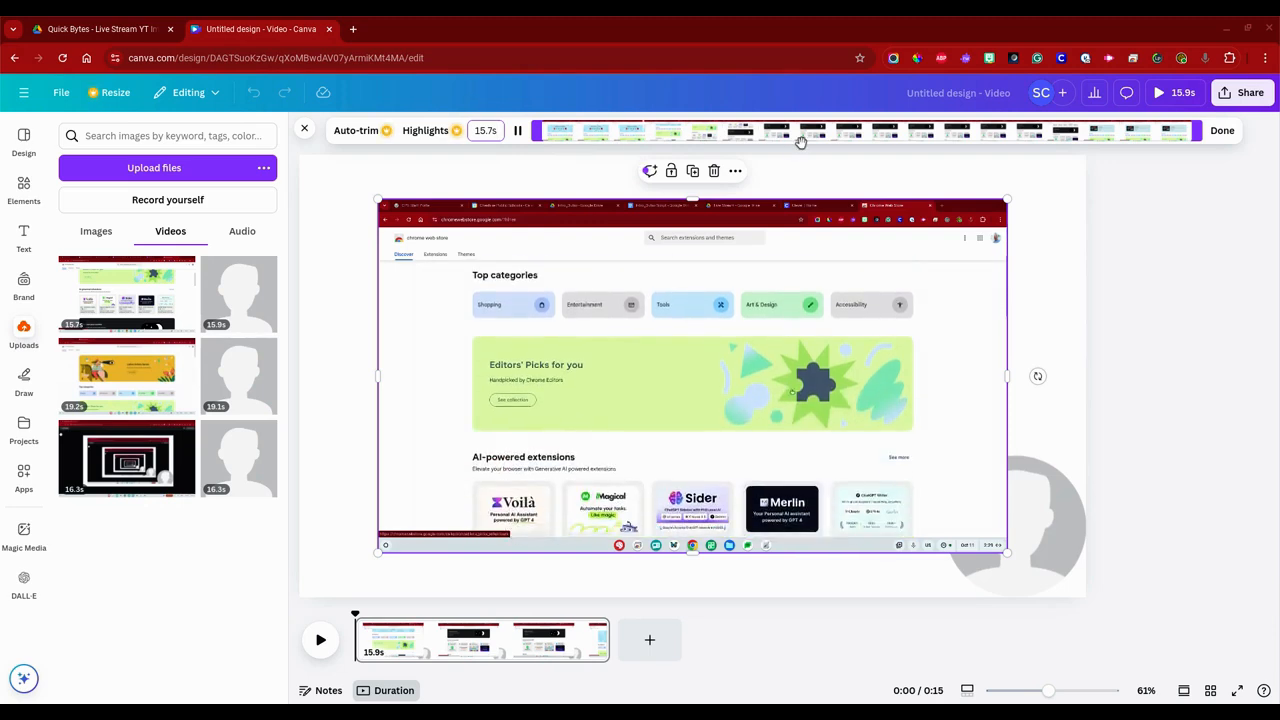
click(1222, 131)
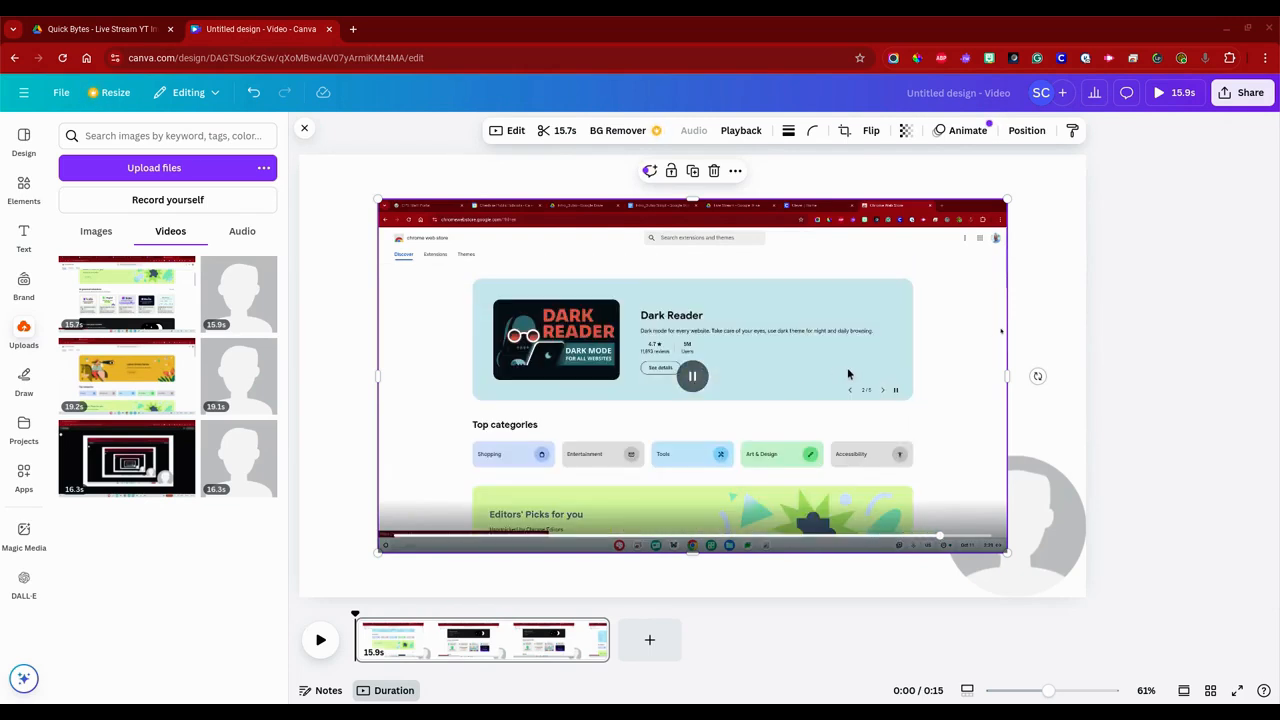
click(1037, 297)
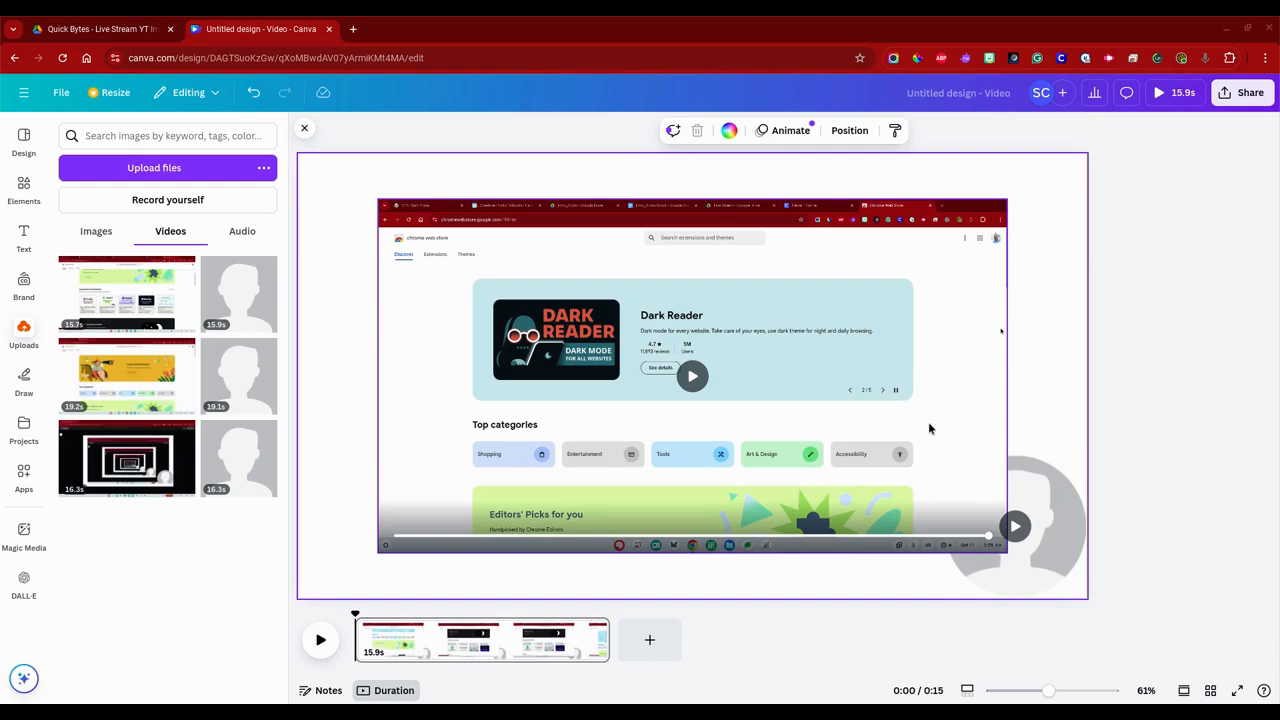
Align the screen recording with the page's upper-left corner, enlarge it to fill the whole page, and play back a few seconds.
drag(931, 428, 855, 384)
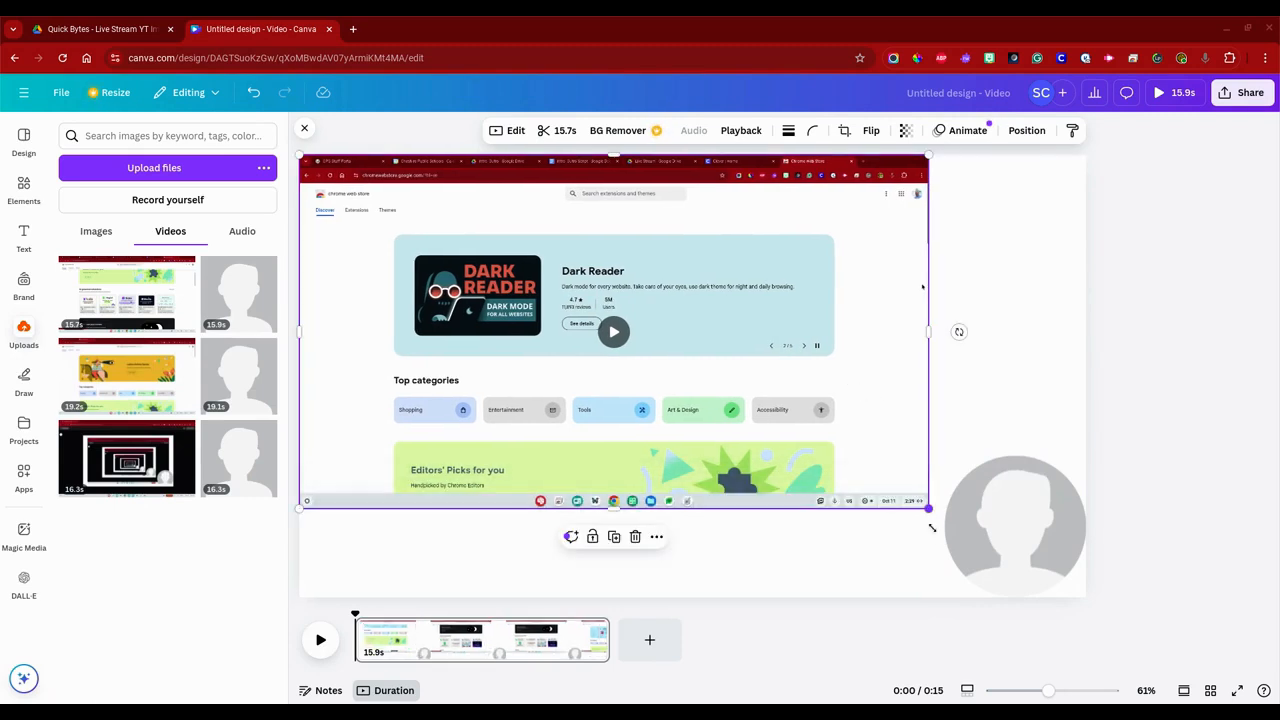
drag(930, 528, 1089, 616)
click(1143, 276)
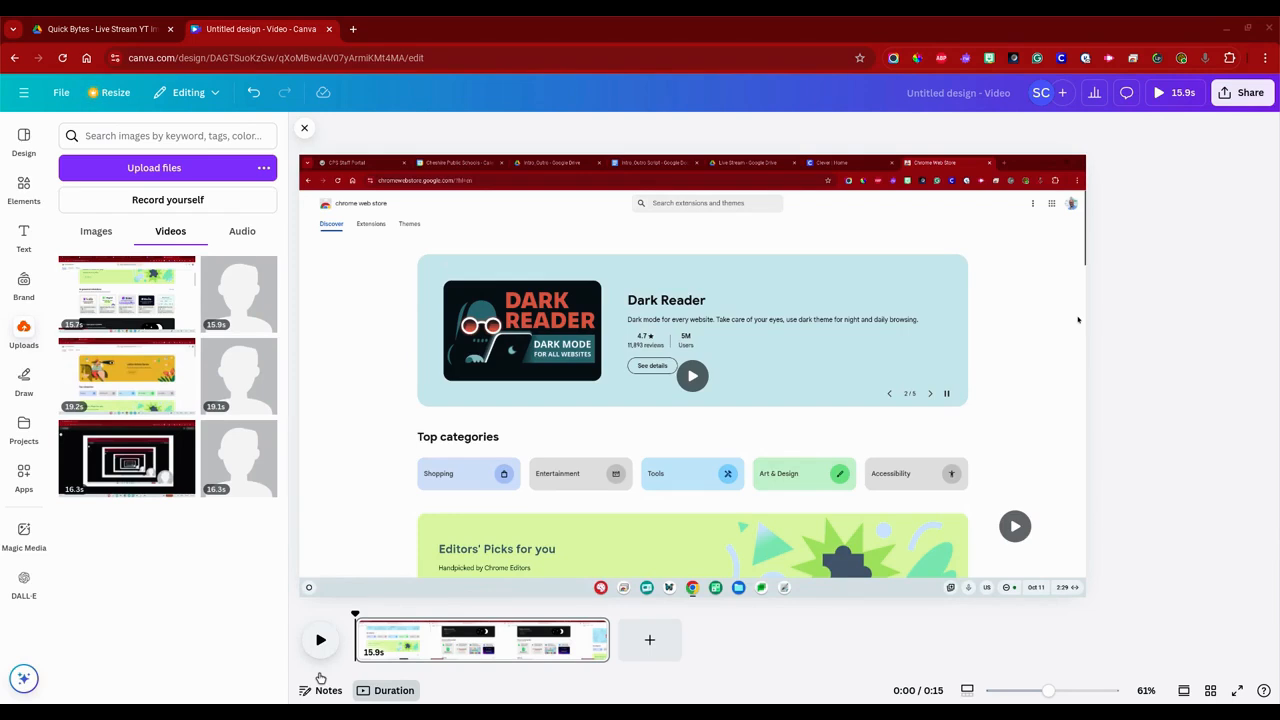
key(space)
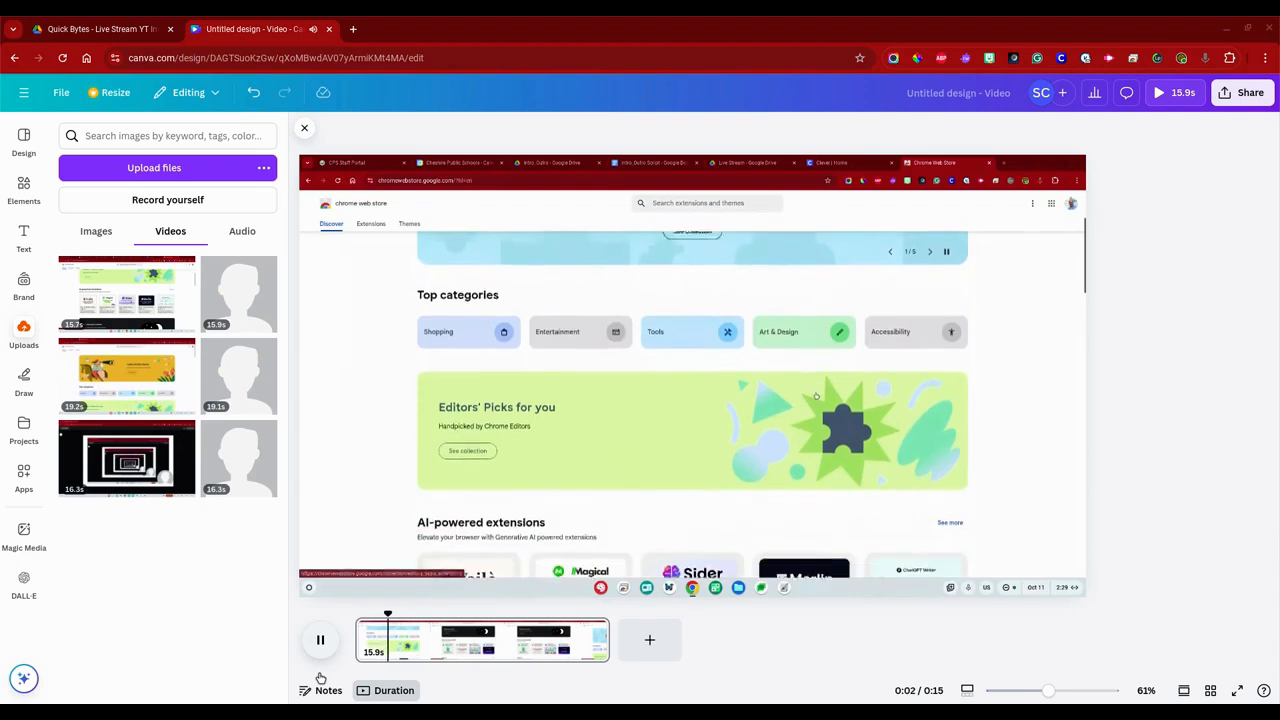
key(space)
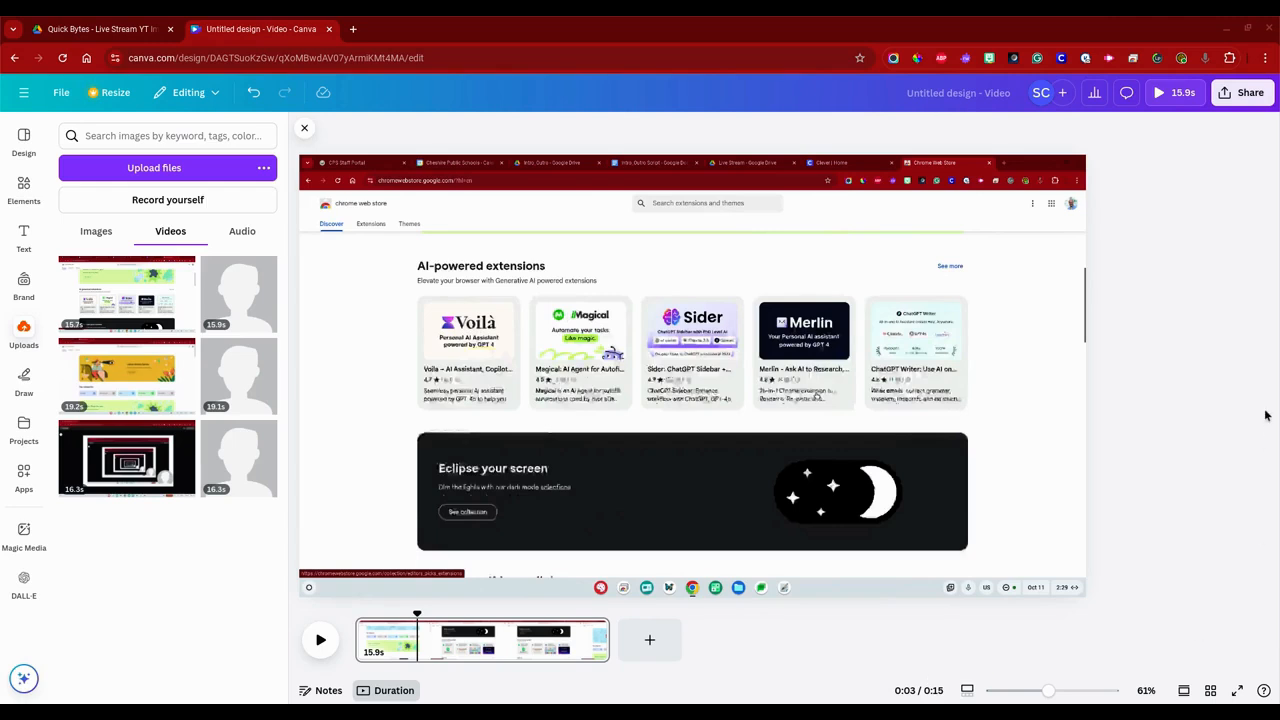
Show all ways to publish the design and look through the Share, Save, Social, Messaging and Design options.
click(1238, 100)
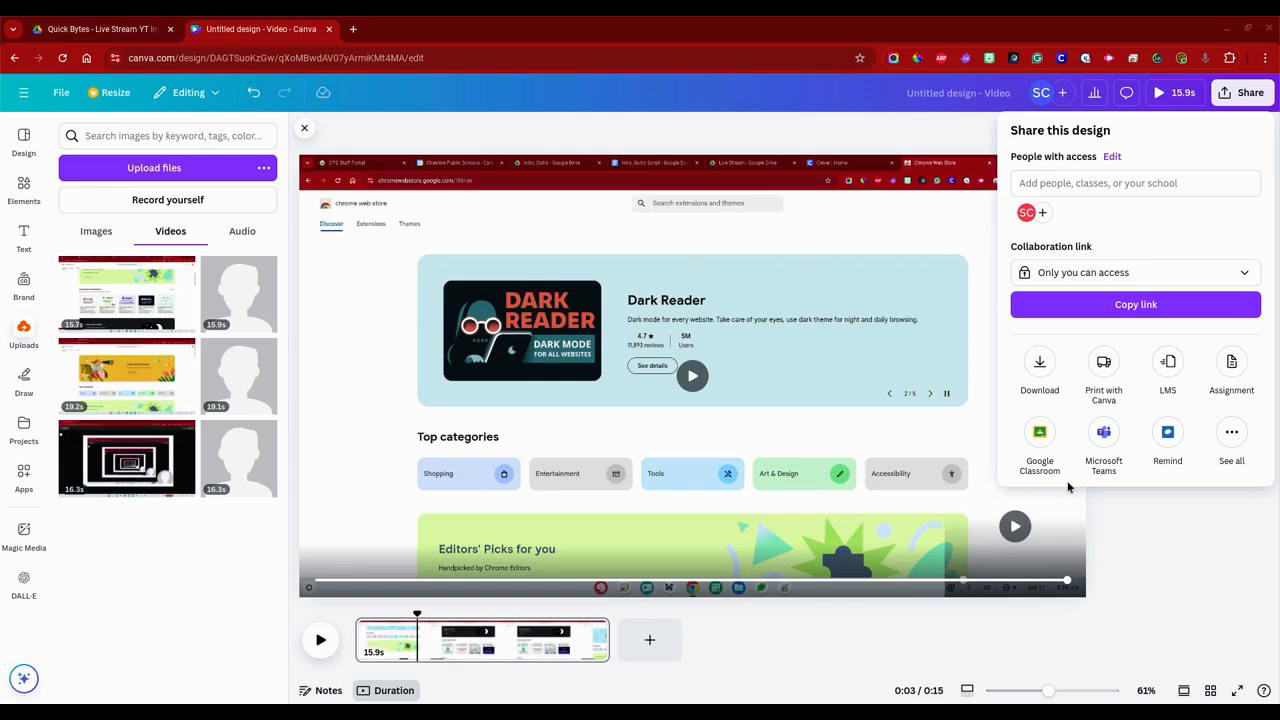
click(1234, 450)
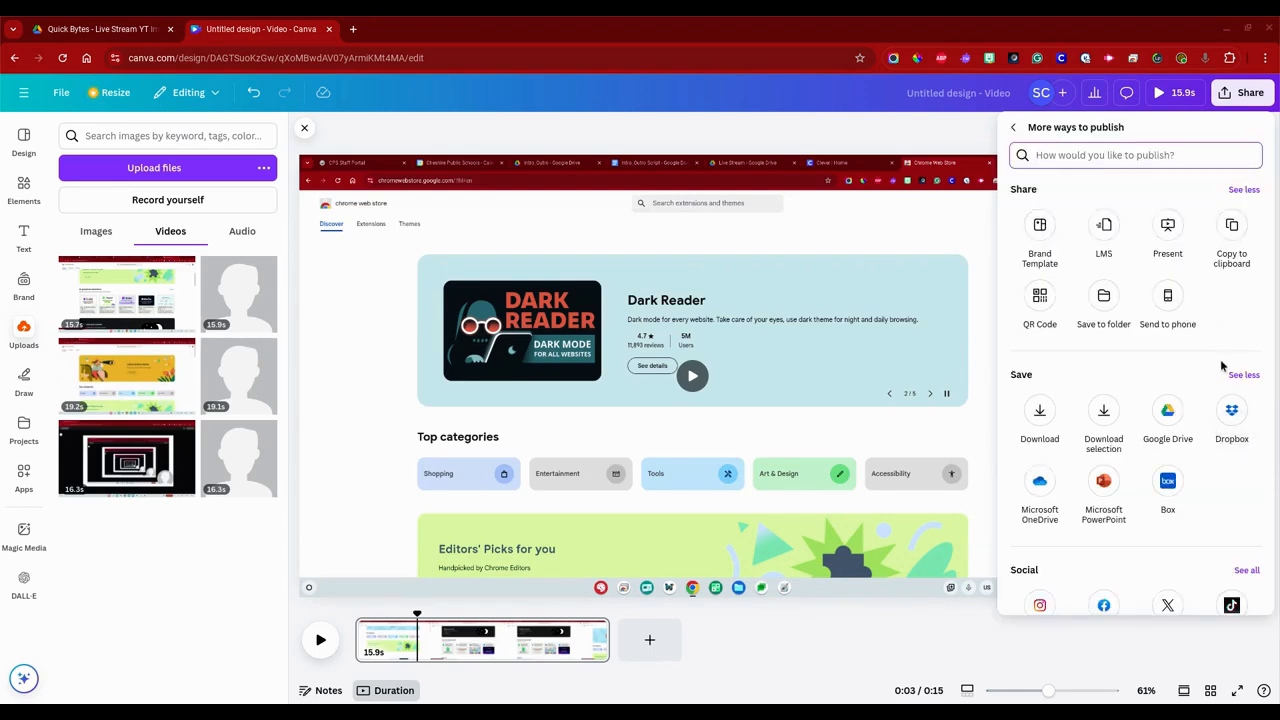
scroll(1219, 373, down, 1)
scroll(1217, 370, down, 1)
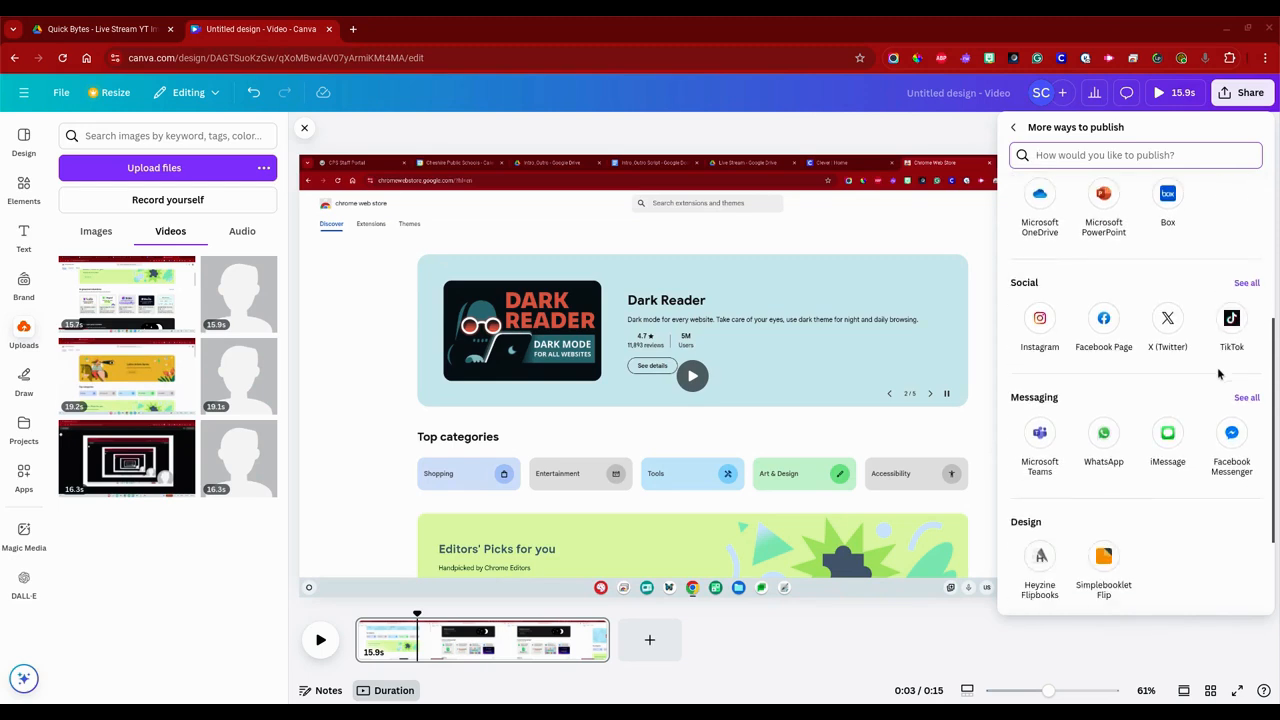
scroll(1216, 385, up, 3)
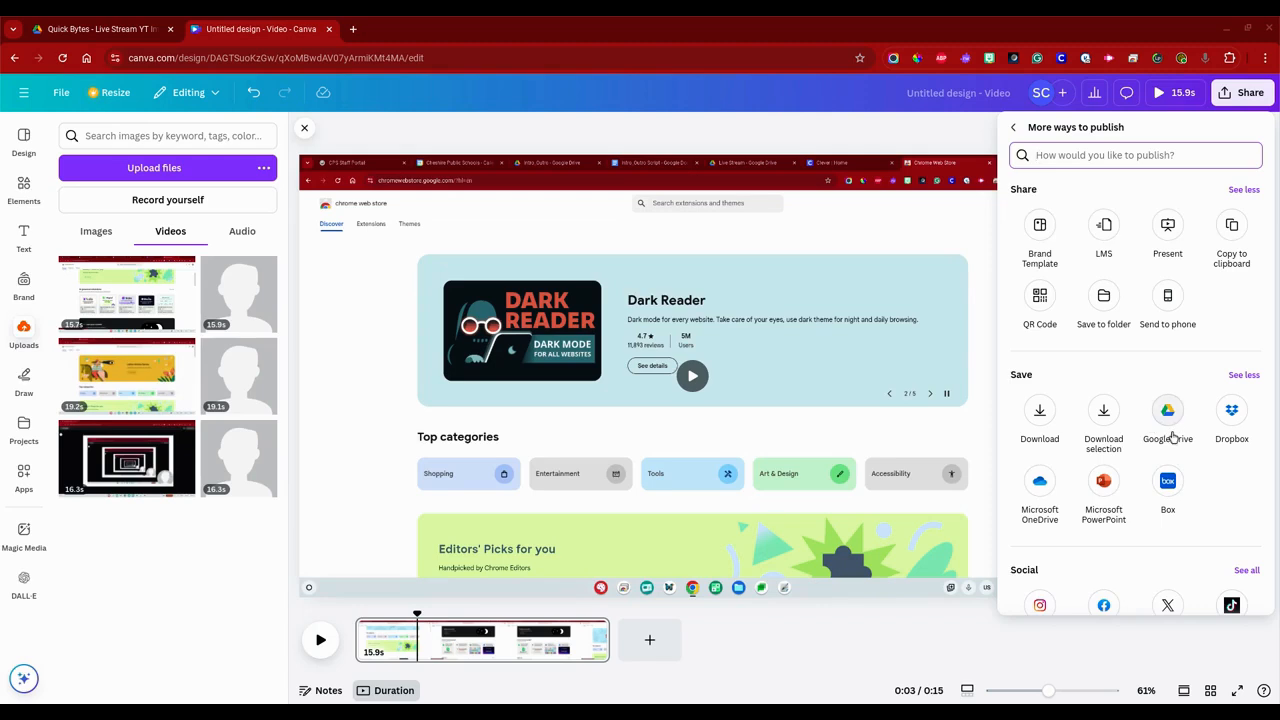
scroll(1168, 440, down, 3)
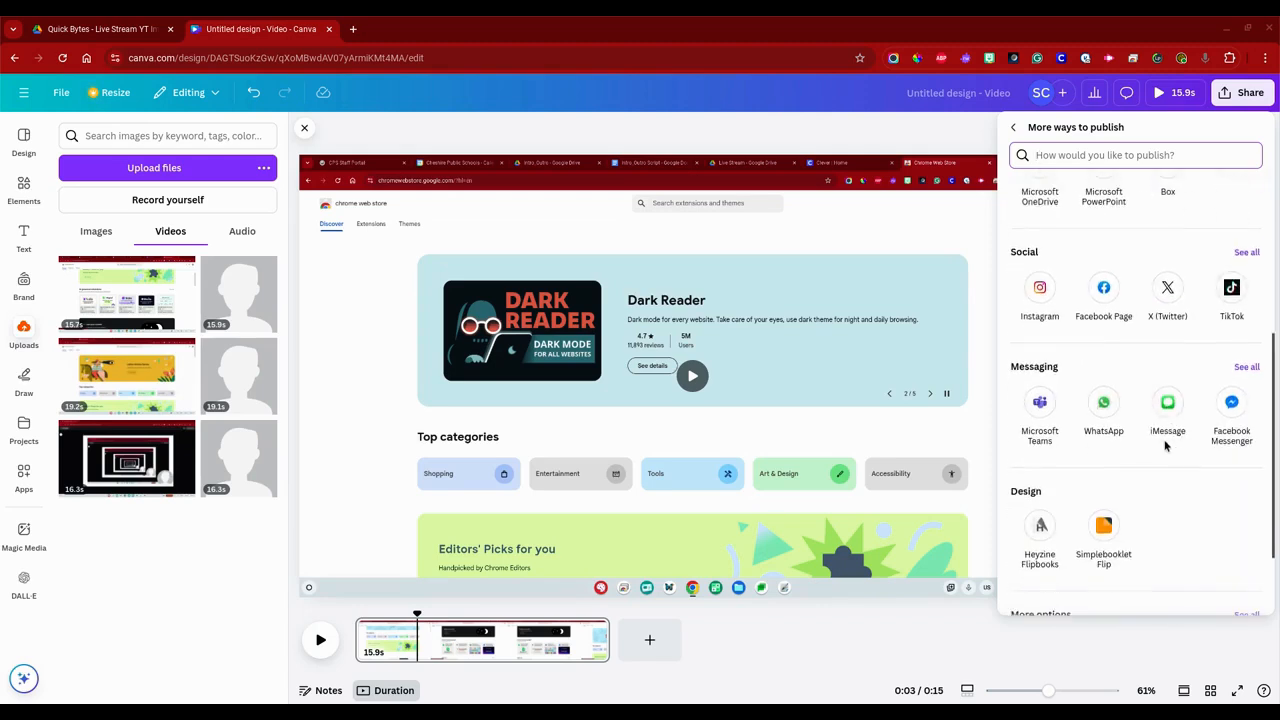
scroll(1166, 445, down, 2)
scroll(1162, 510, up, 5)
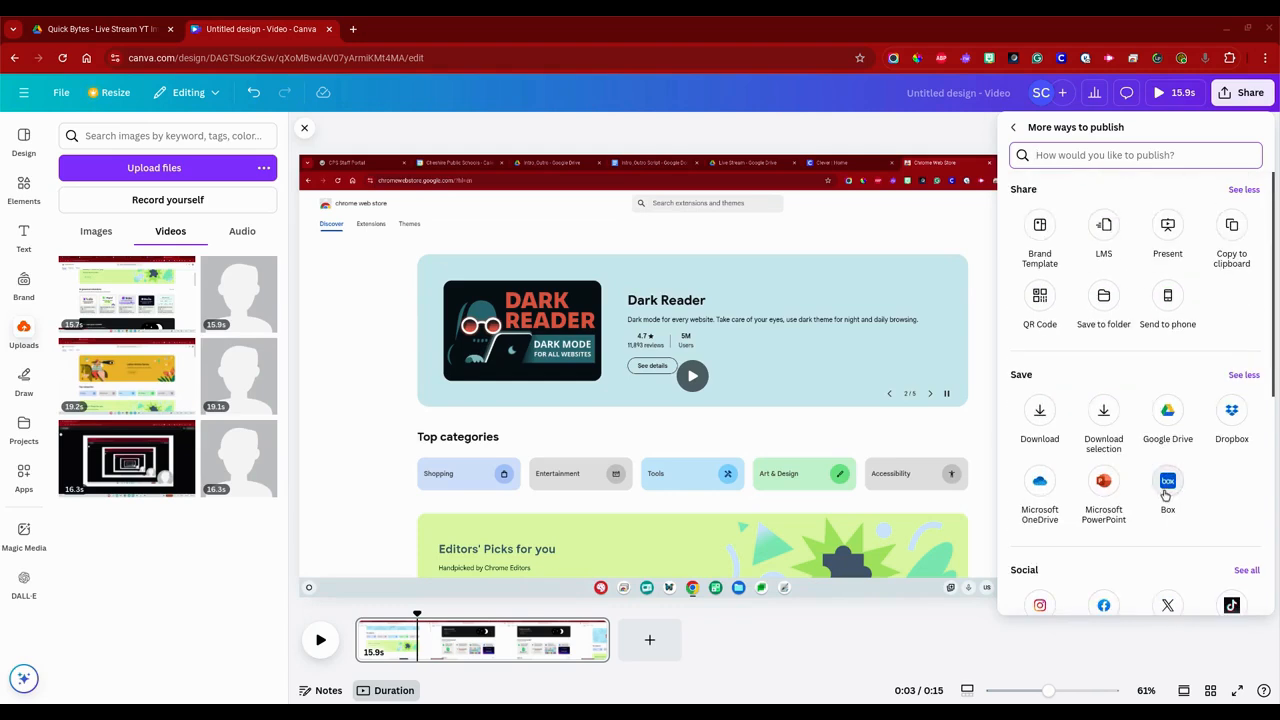
View the design's download settings without downloading, review the remaining publishing options, and close sharing.
click(1040, 432)
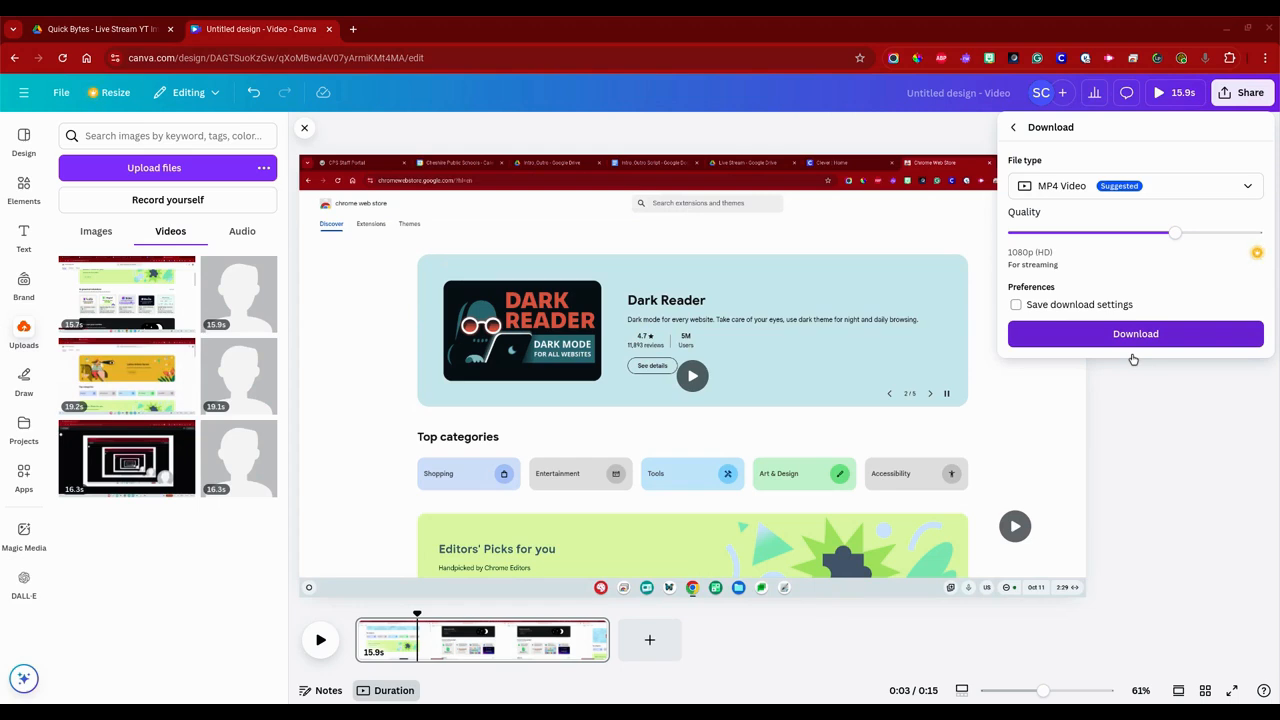
click(1013, 127)
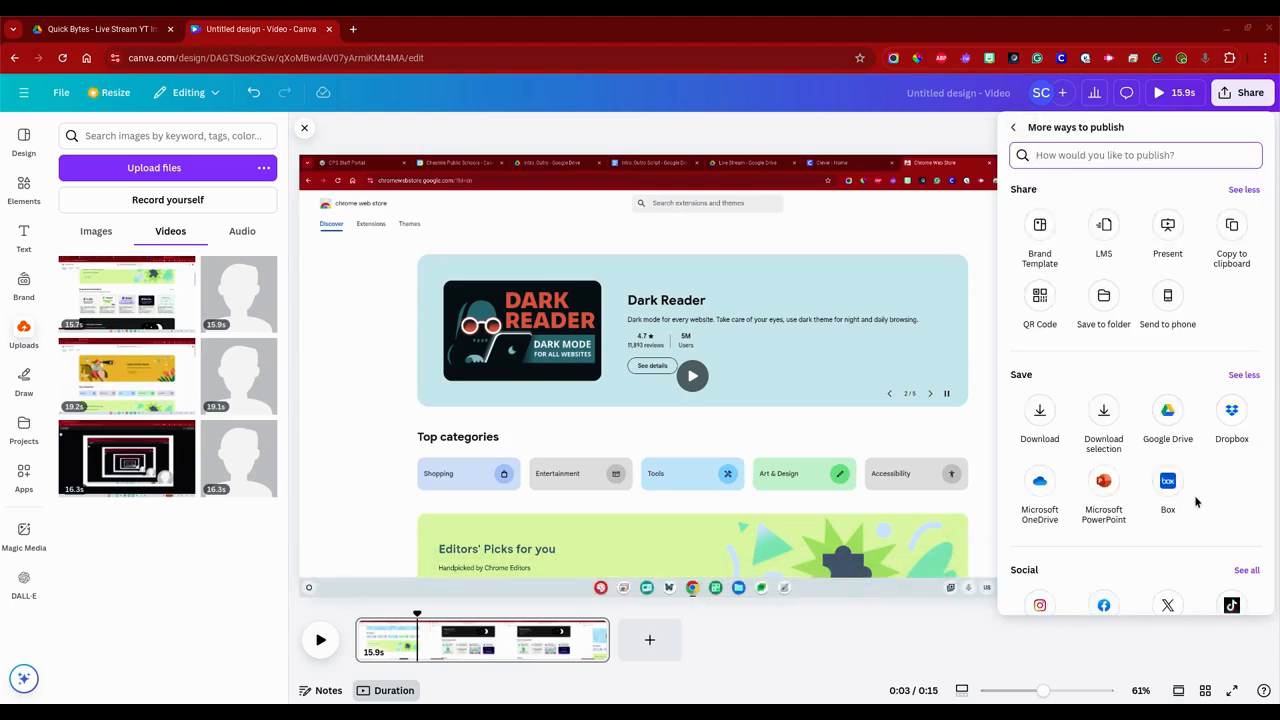
scroll(1204, 478, down, 2)
scroll(1204, 479, down, 2)
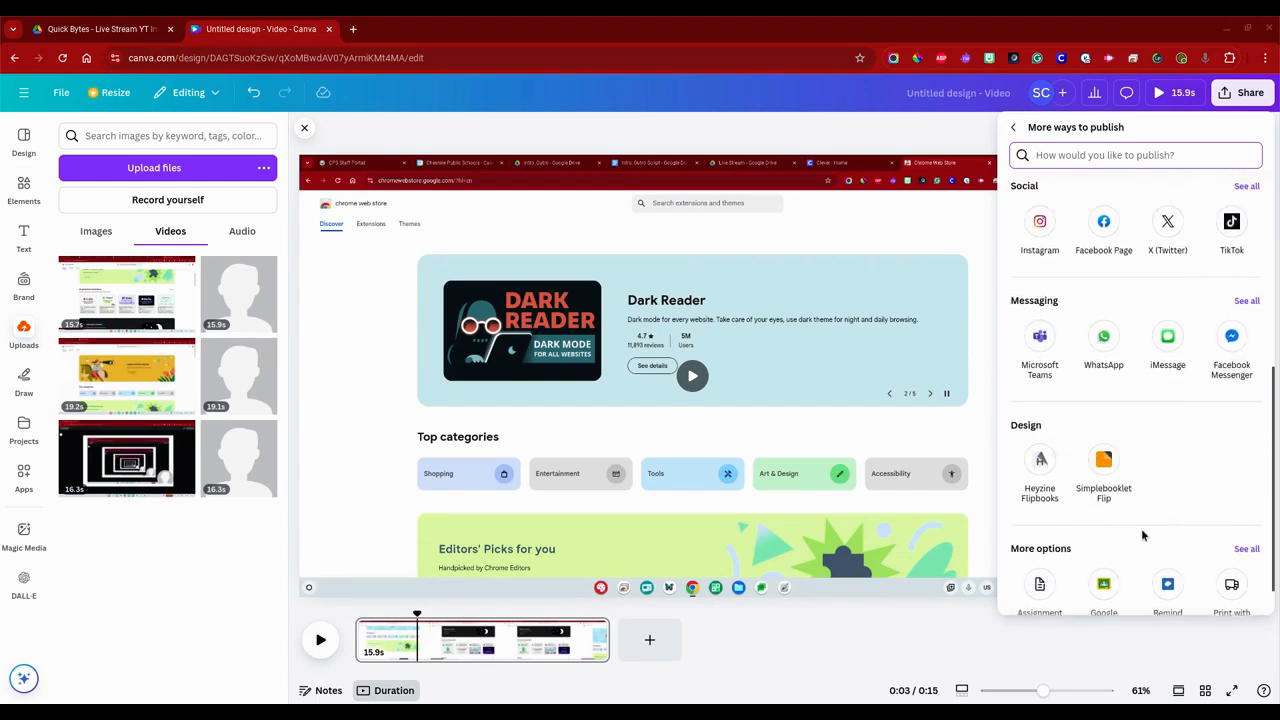
scroll(1176, 500, up, 4)
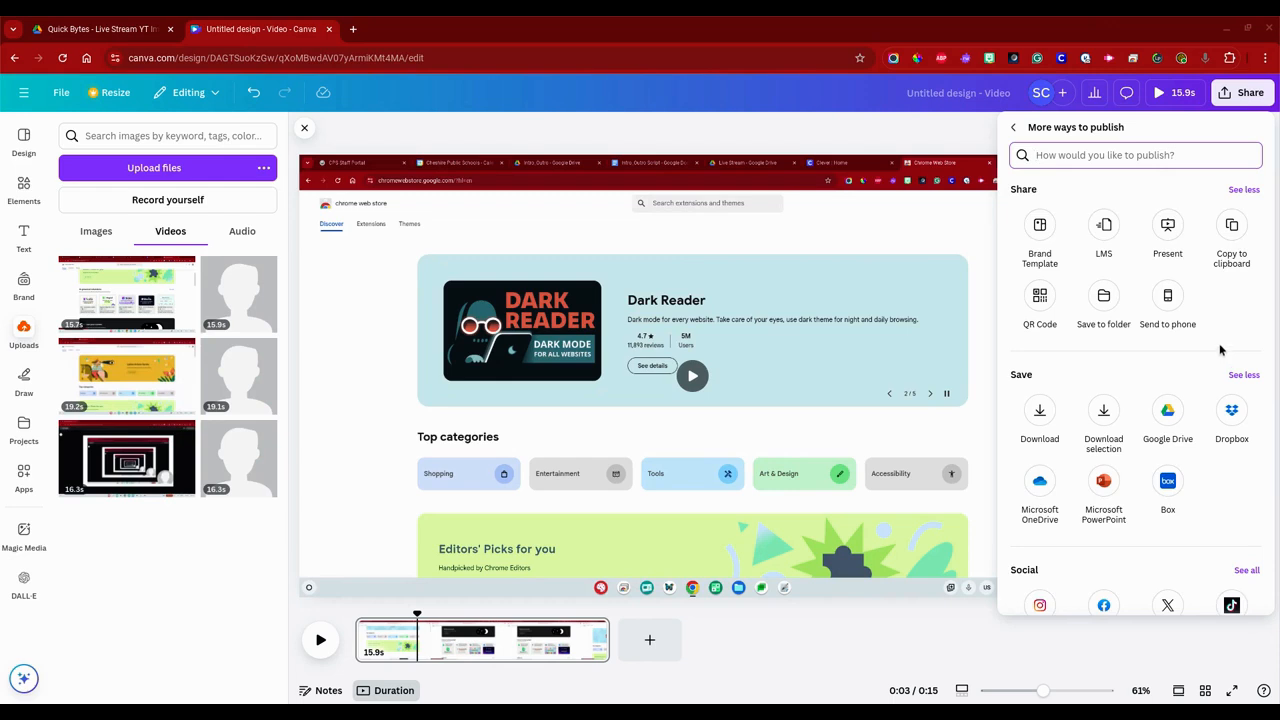
click(1013, 128)
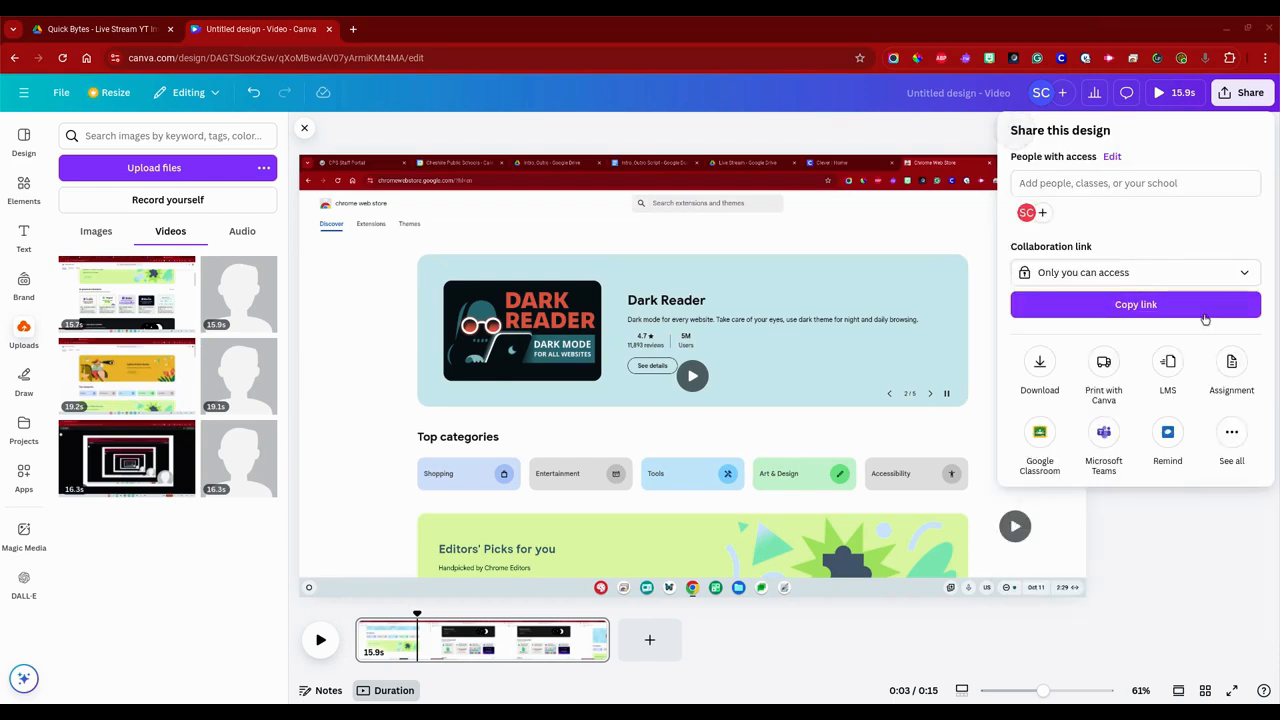
click(1240, 95)
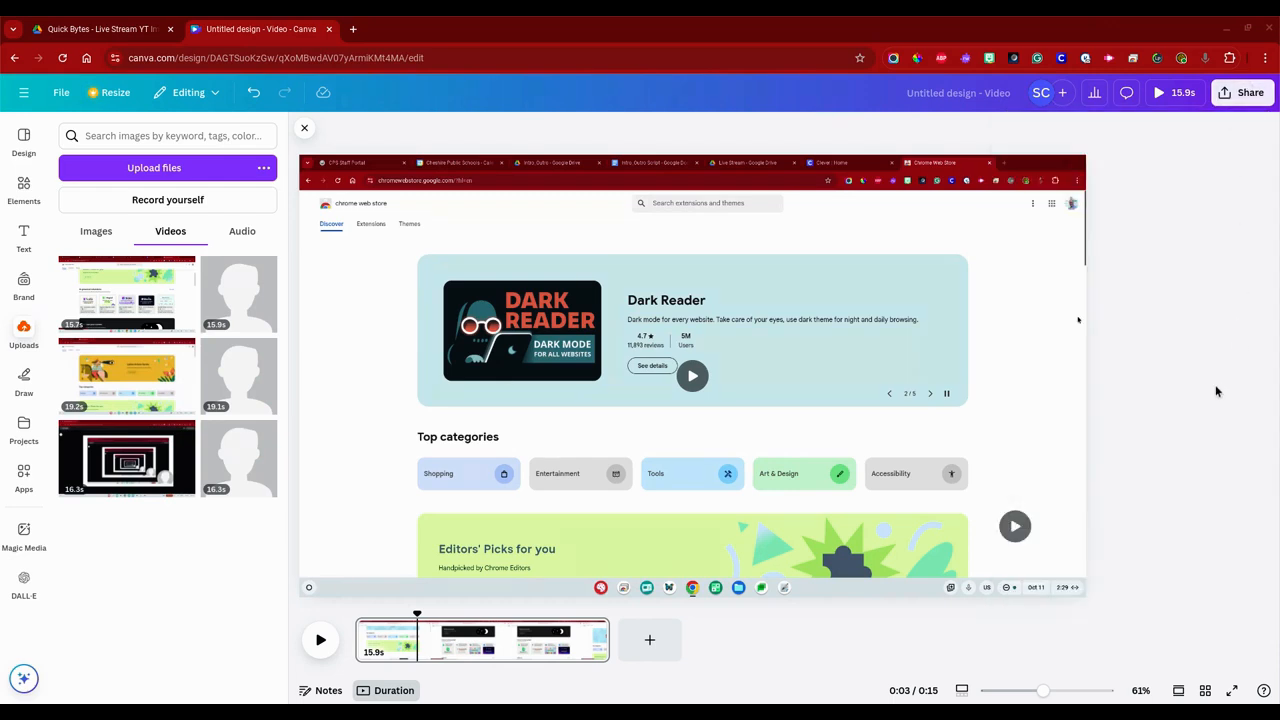